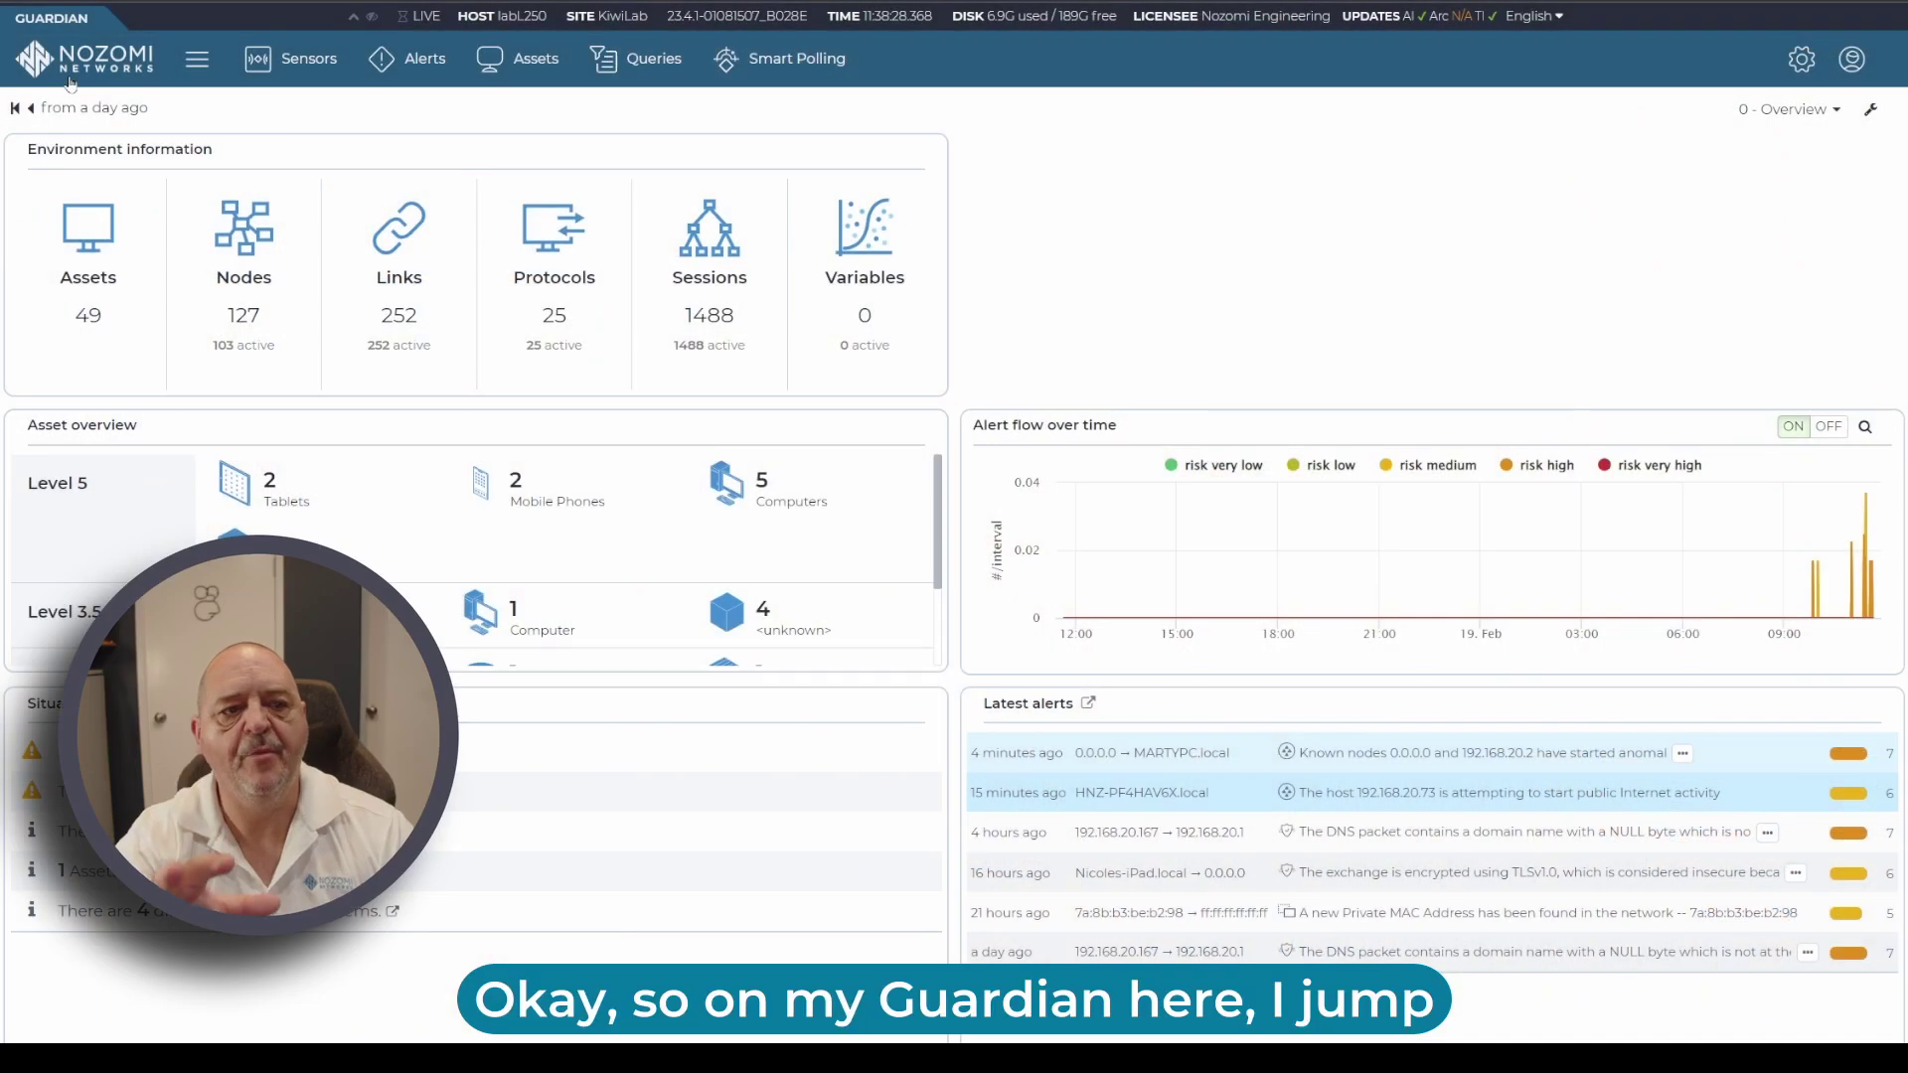
Step: Open Administration's Zone configurations list and widen the Matching segments column
left_click(1804, 59)
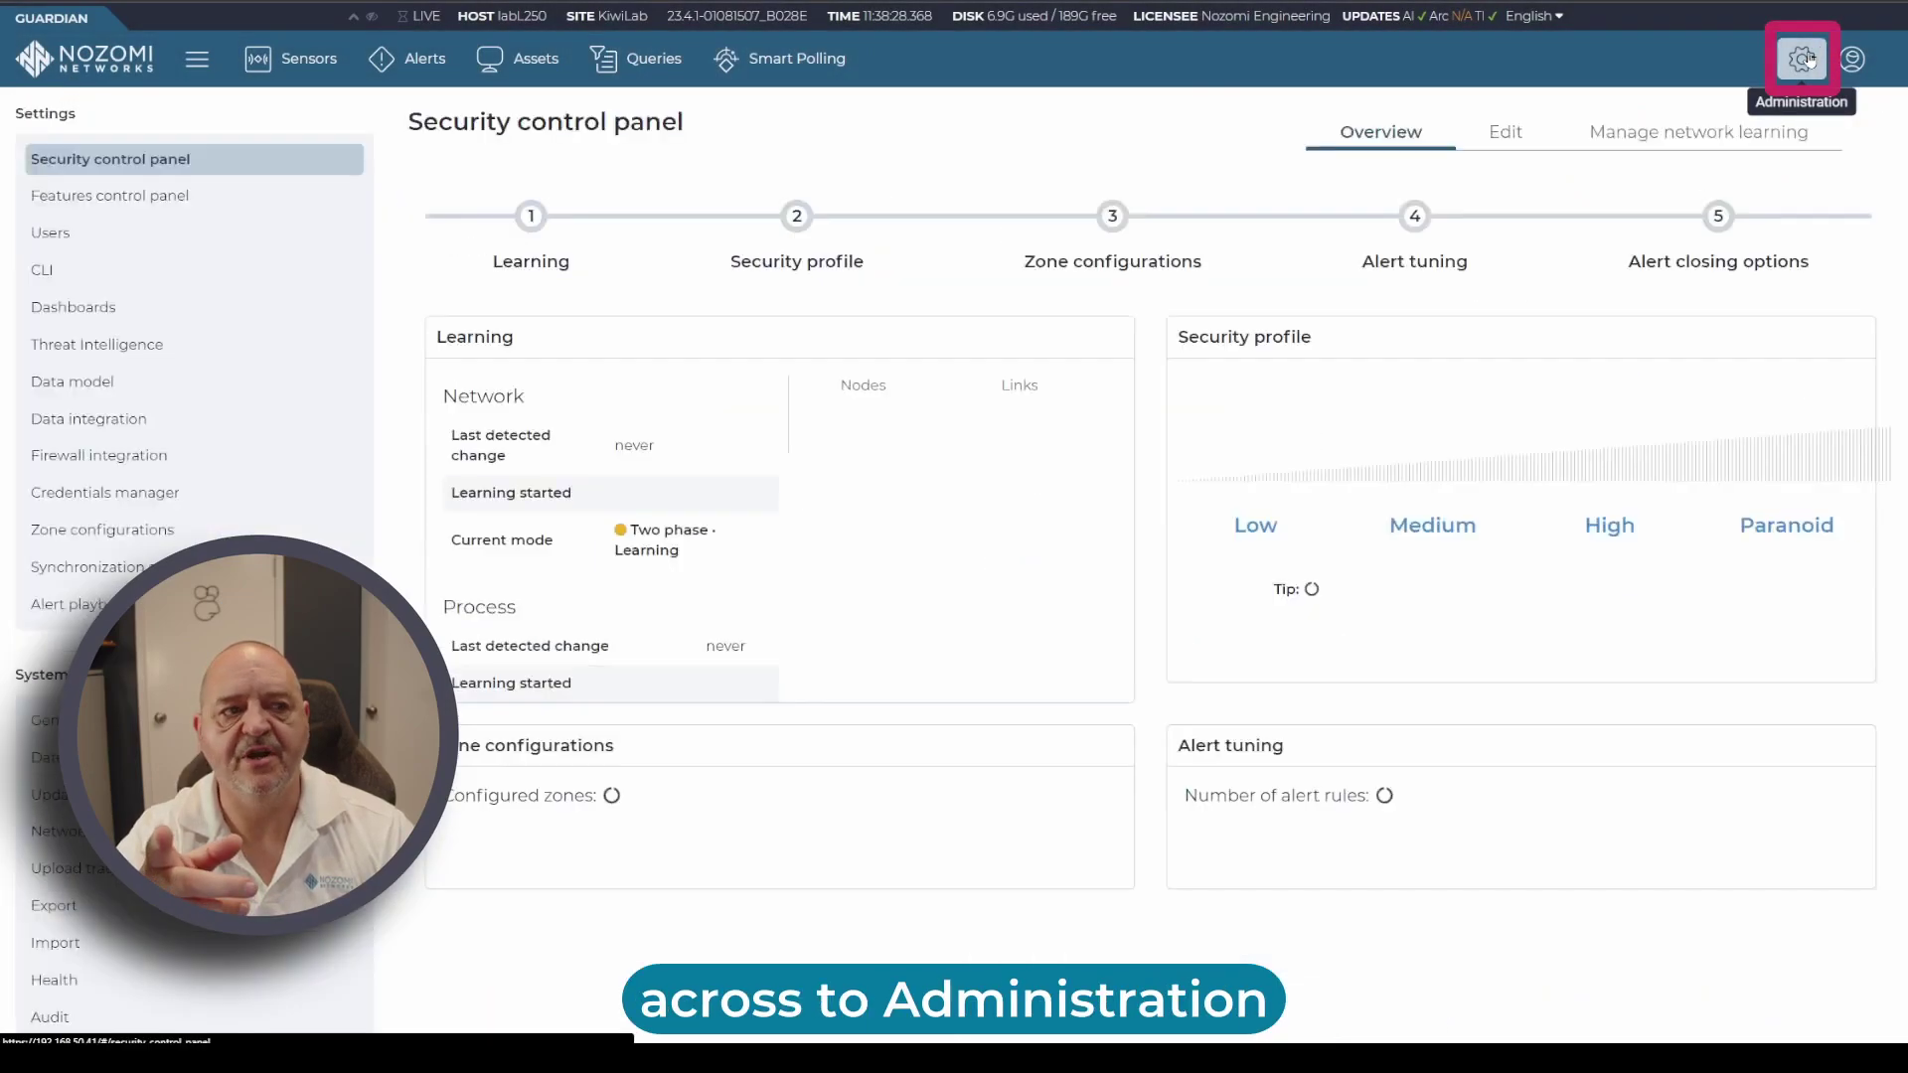
left_click(105, 530)
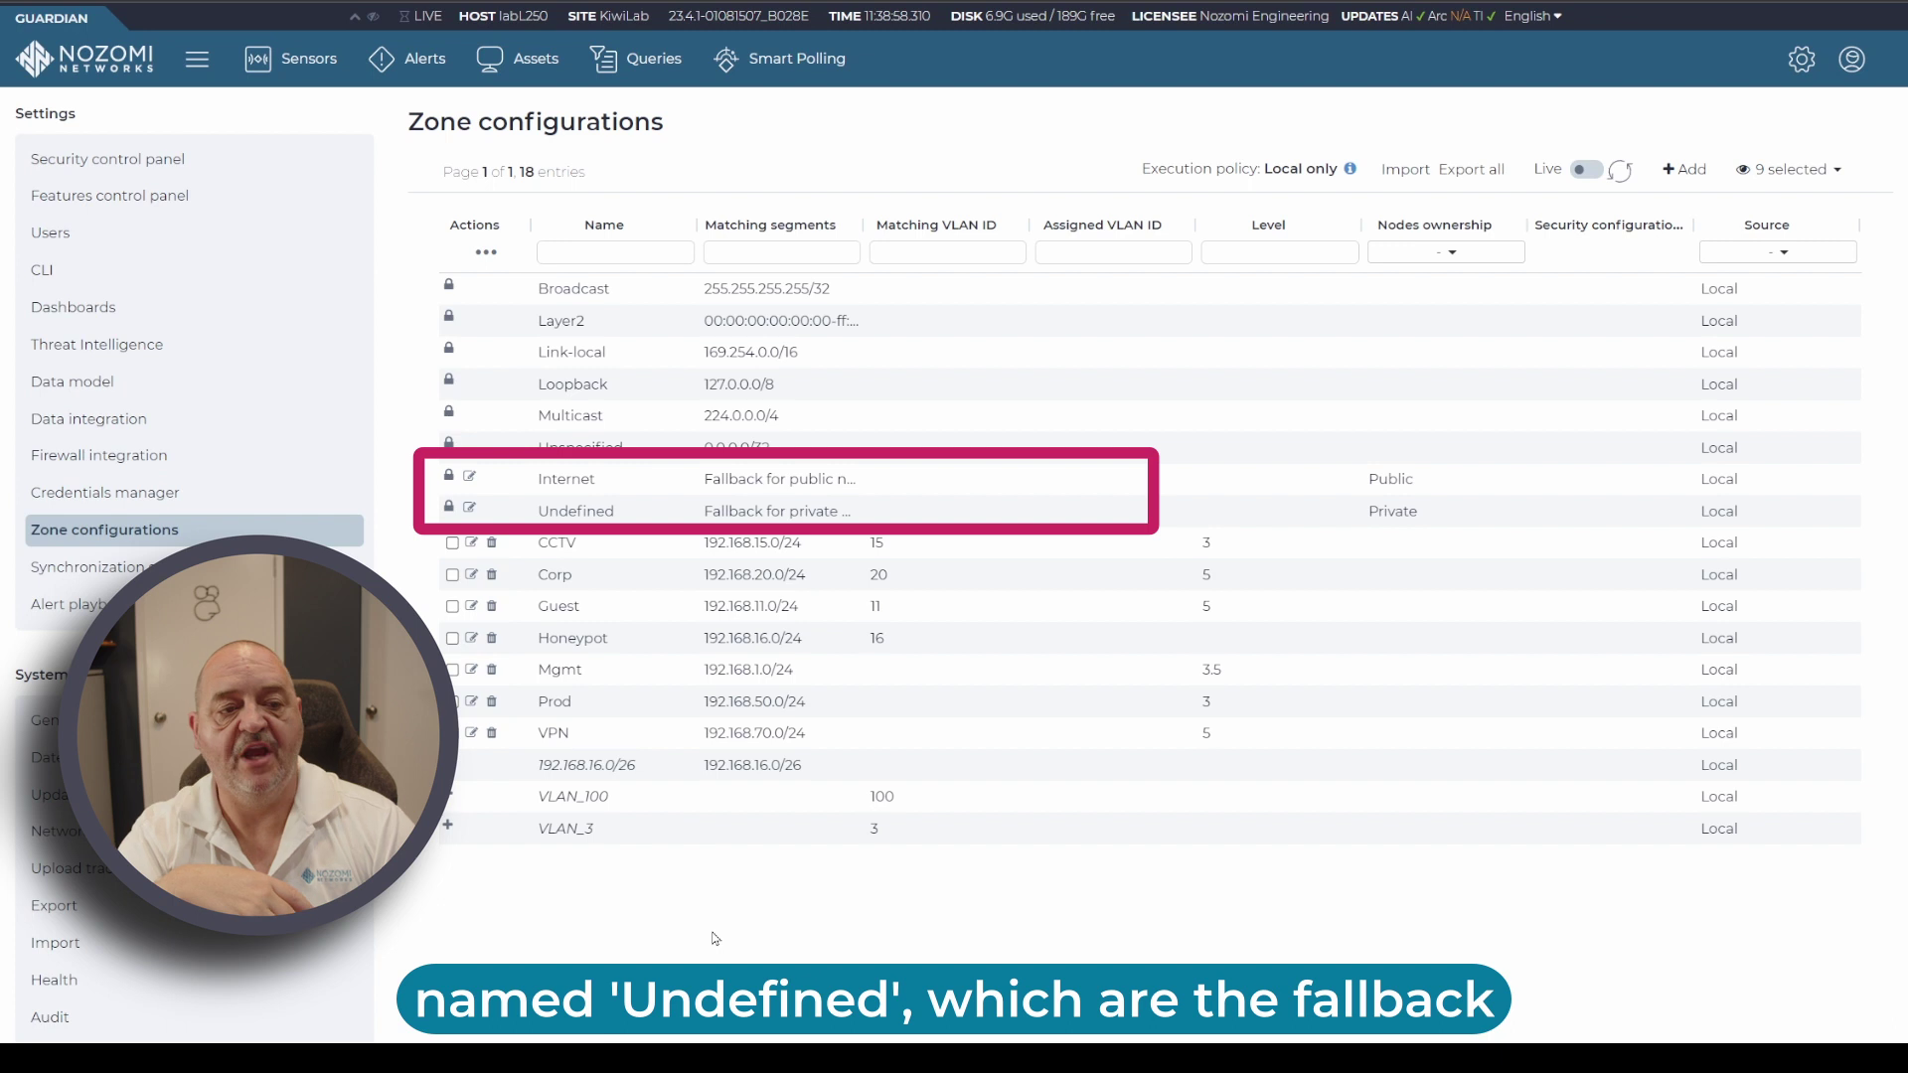
left_click_drag(864, 225, 1018, 239)
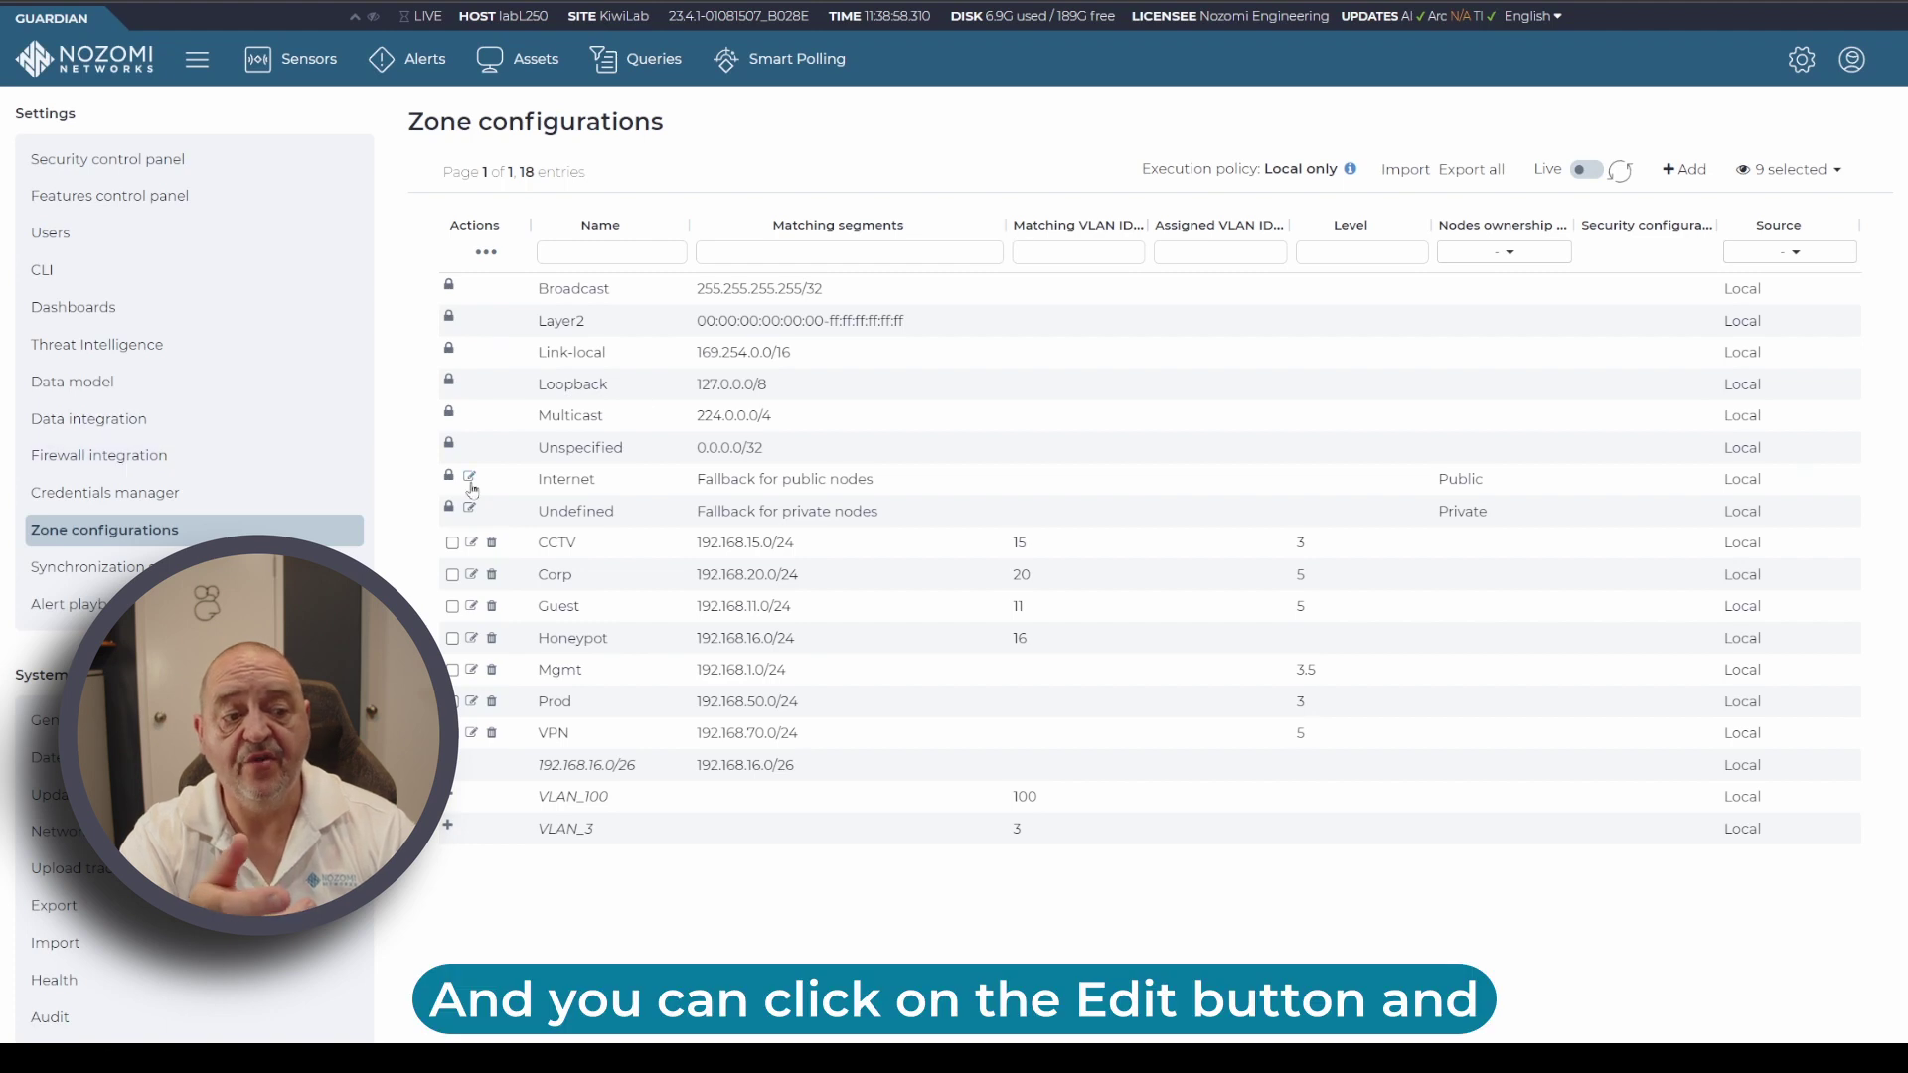
Step: Rename the Internet fallback zone to Internet3 and save
left_click(133, 753)
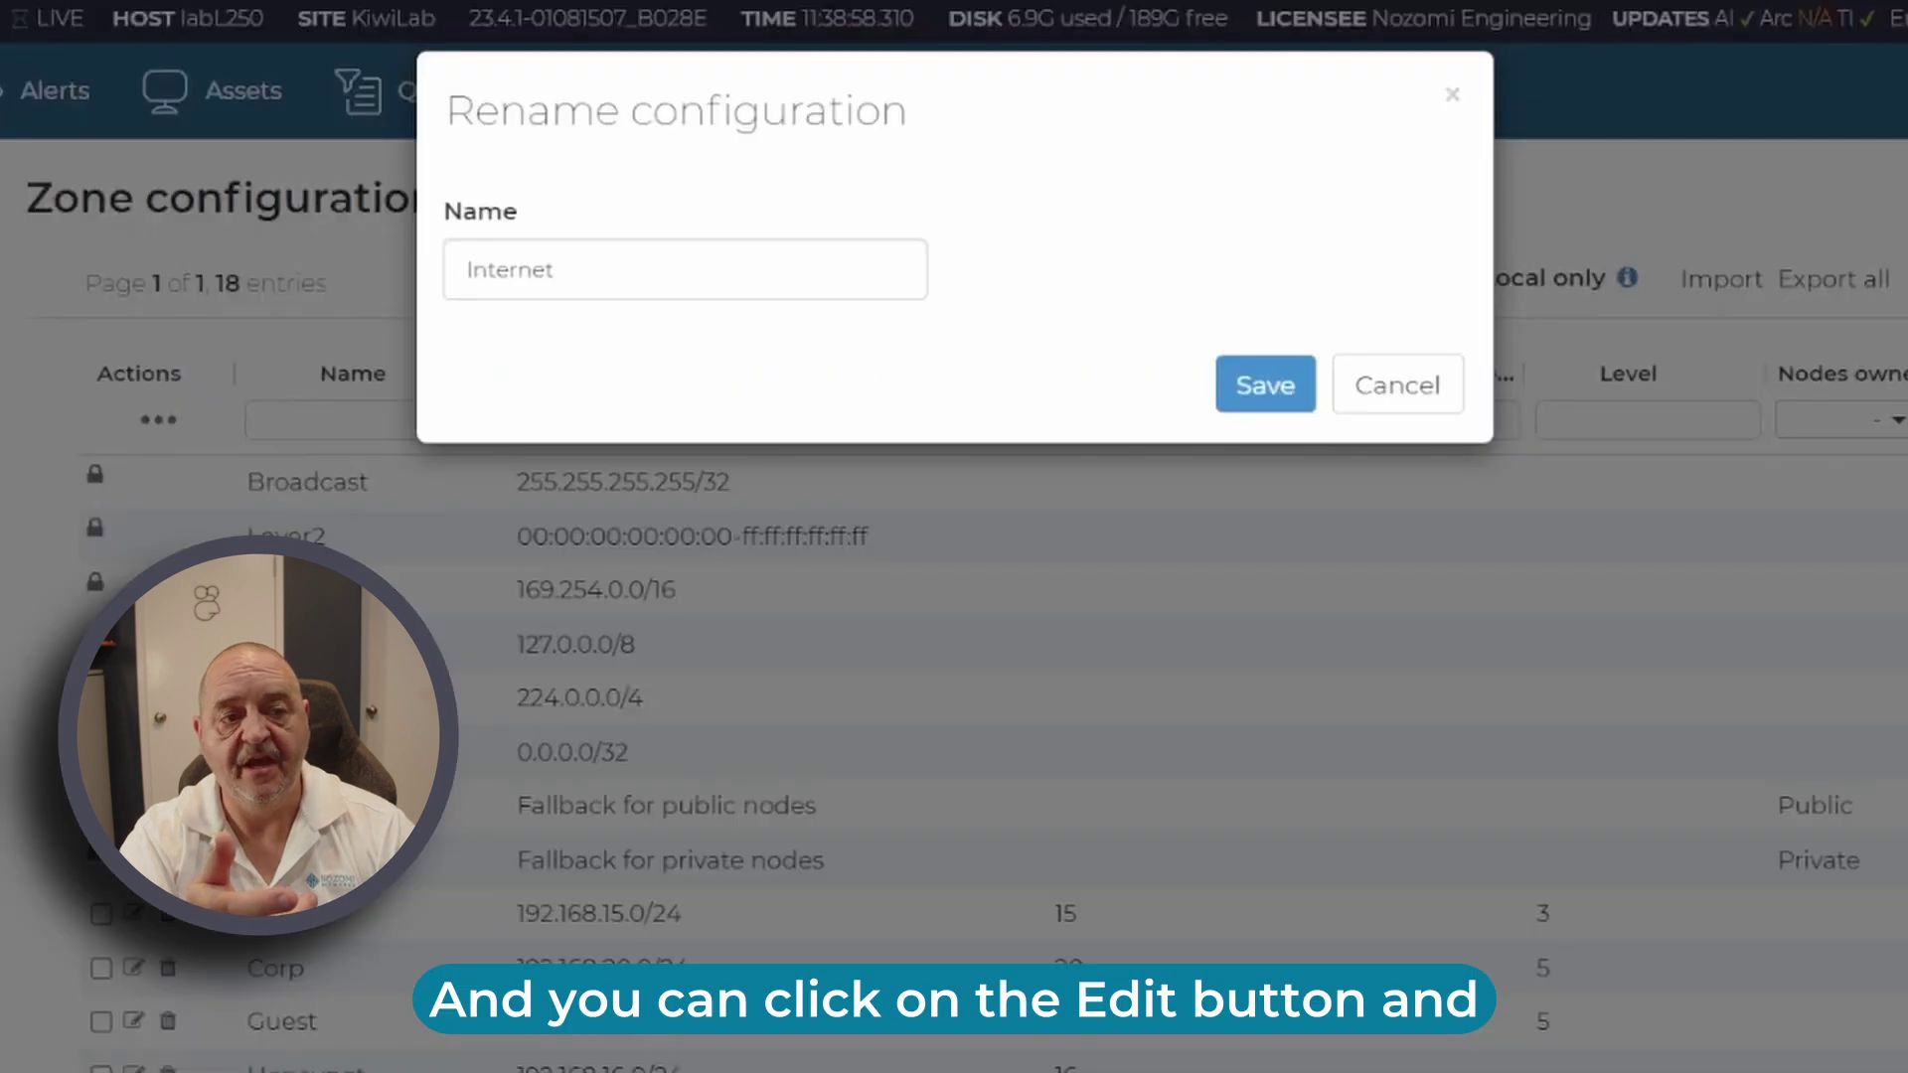
left_click(632, 291)
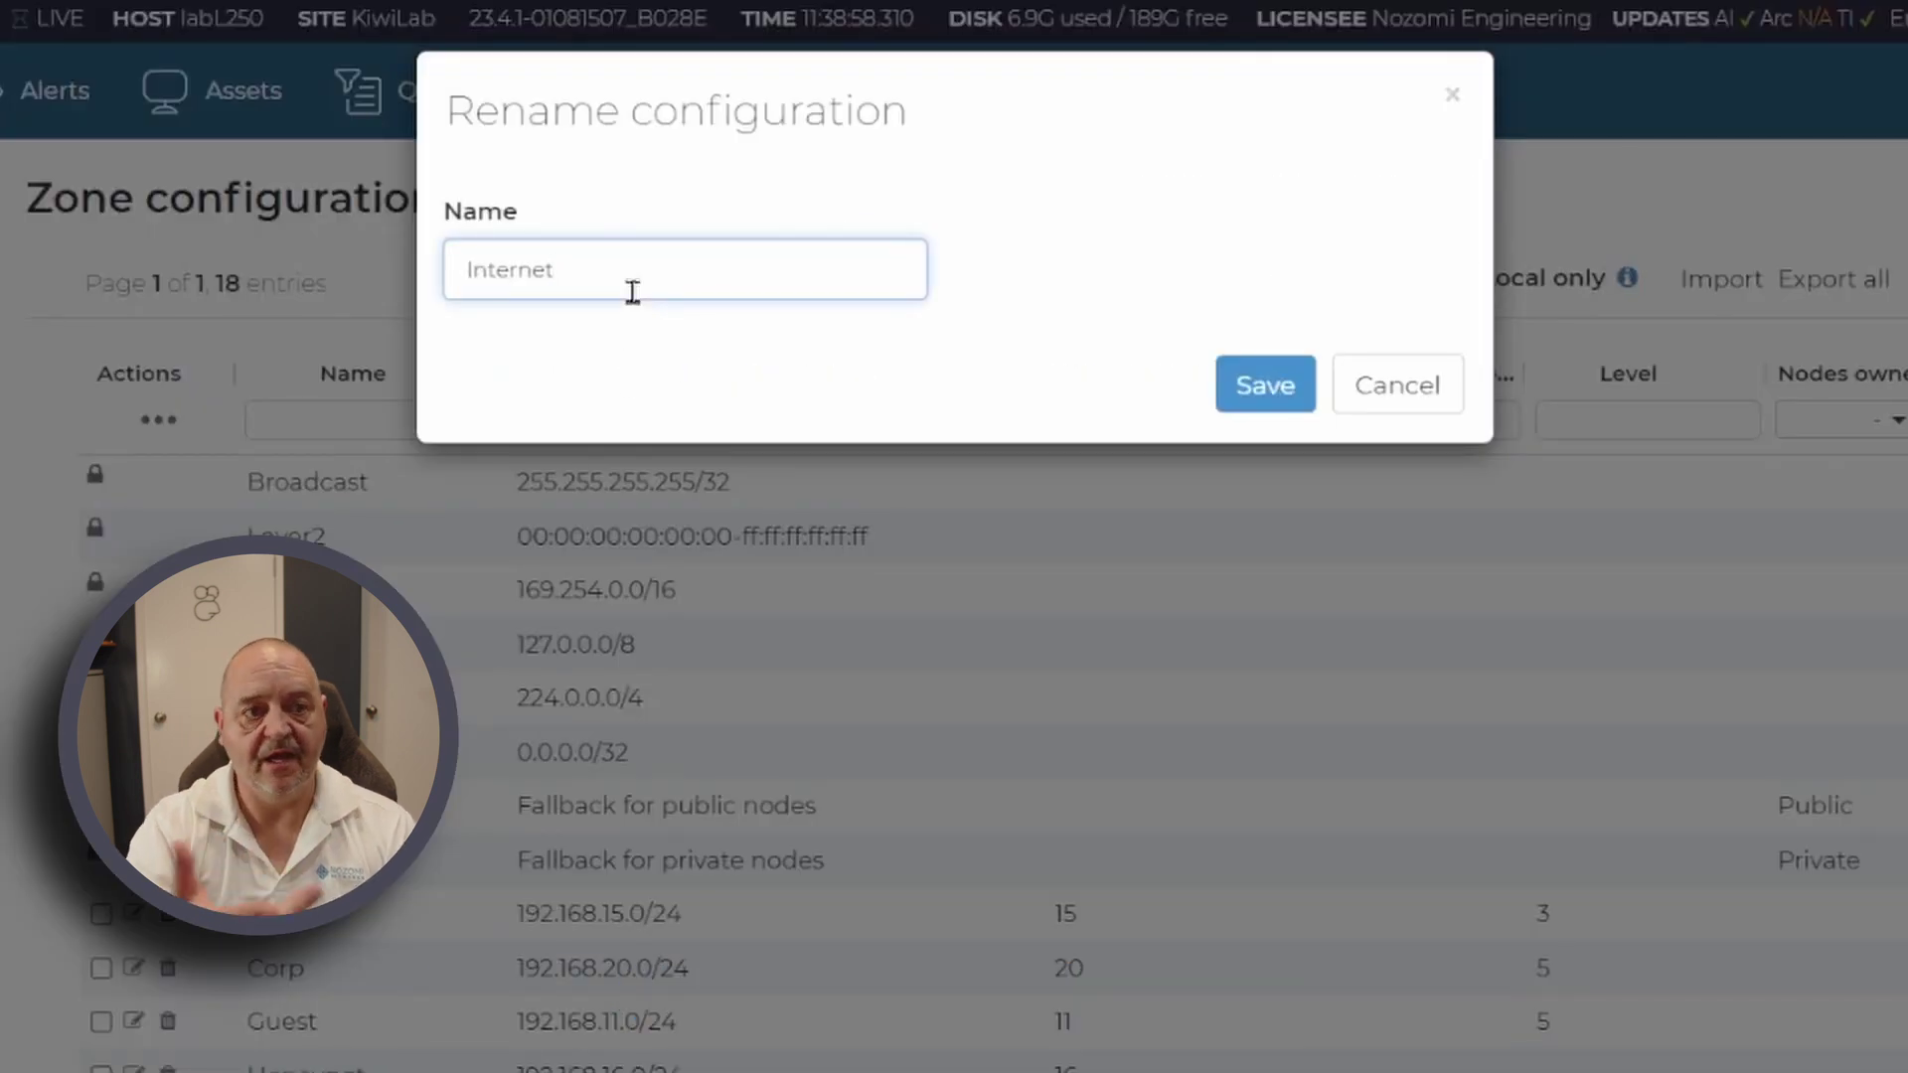
type("3")
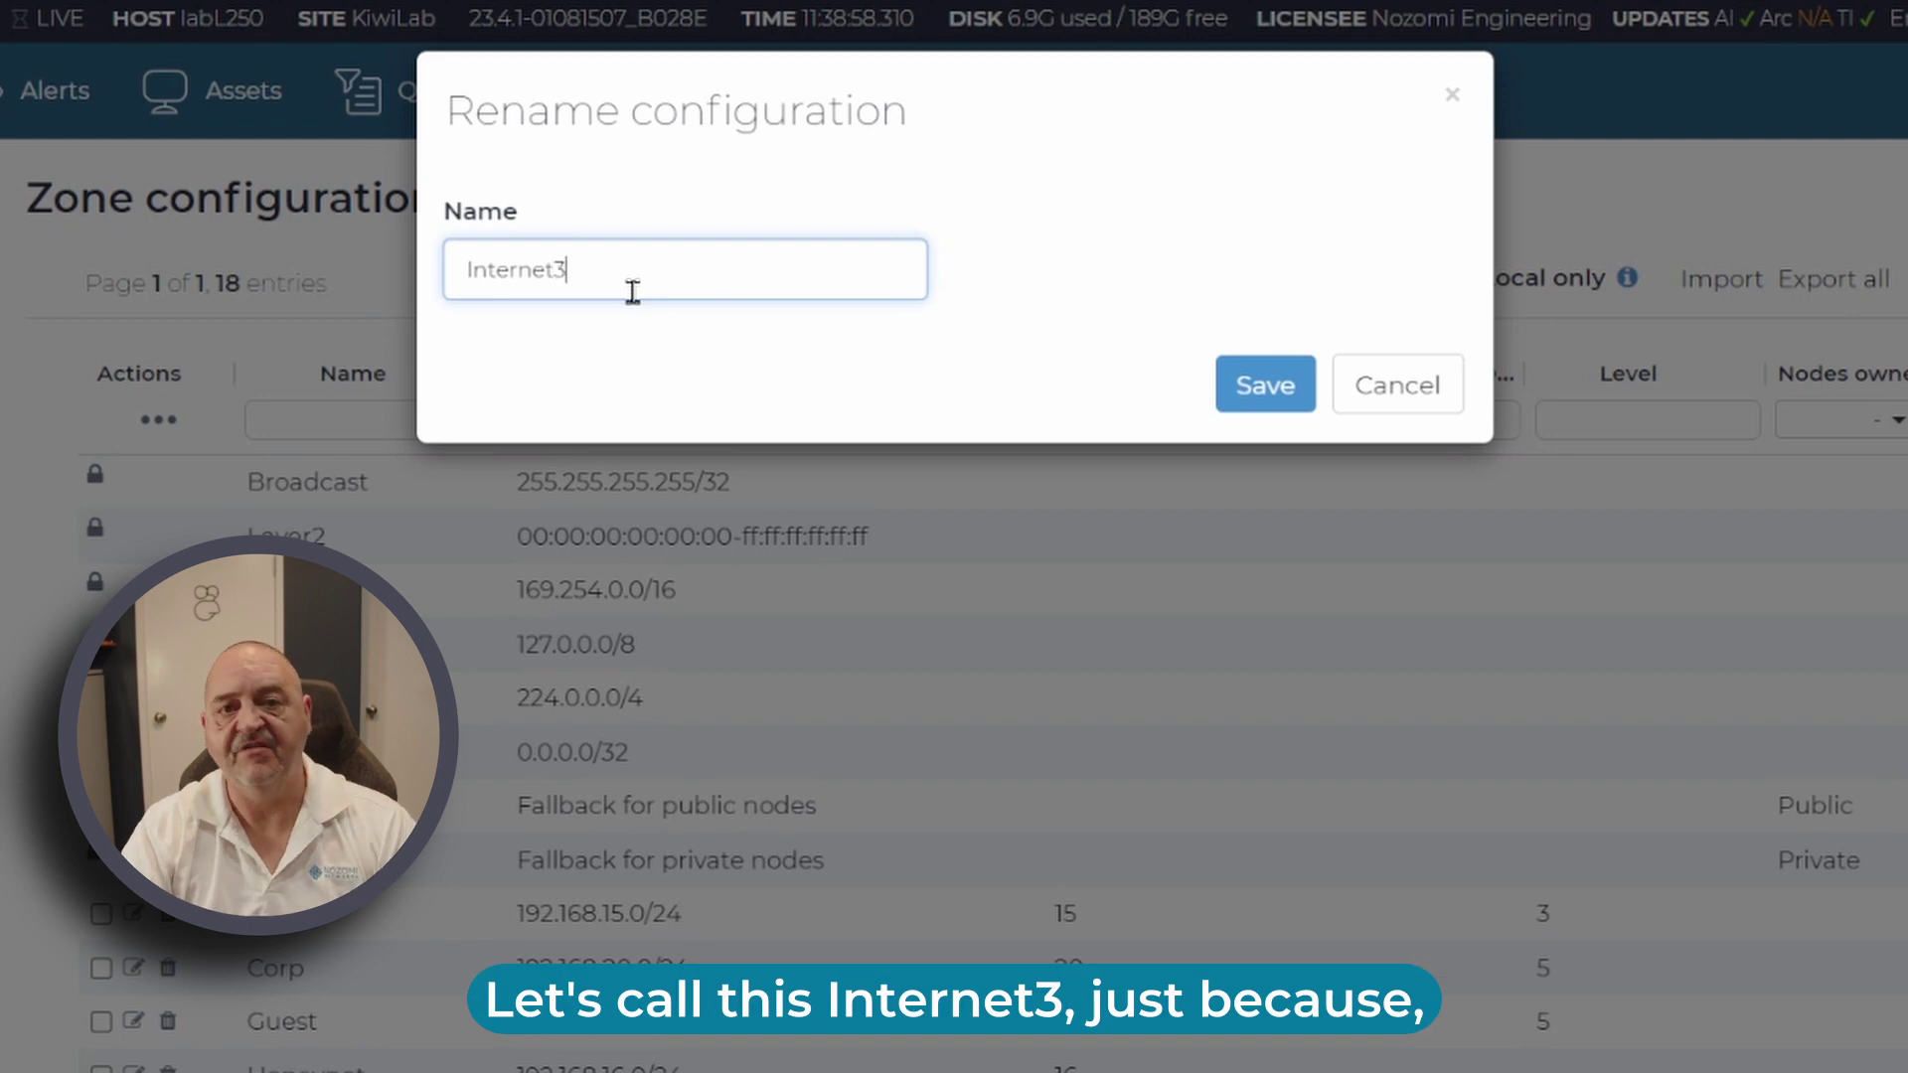
left_click(1266, 384)
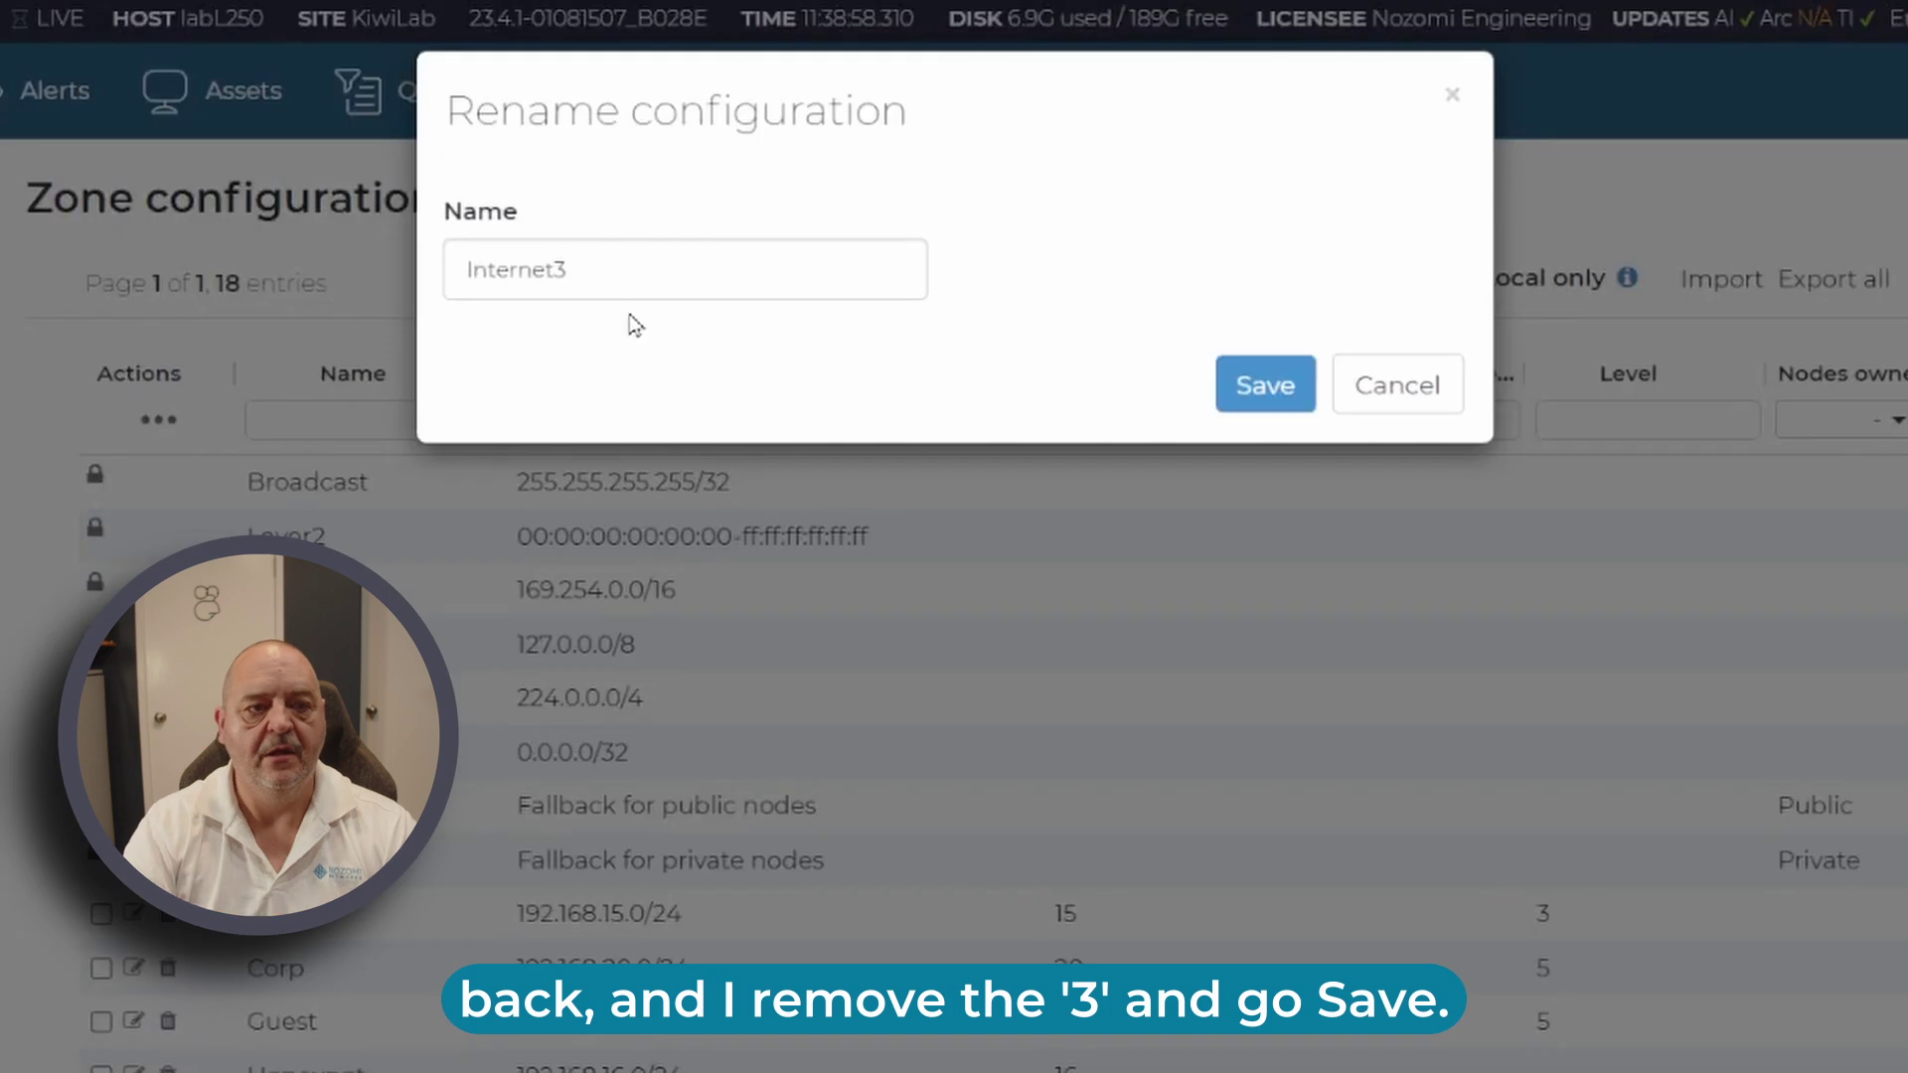
Step: Try renaming Internet3 back to Internet, which is refused as an existing zone name
left_click(633, 276)
key("BackSpace")
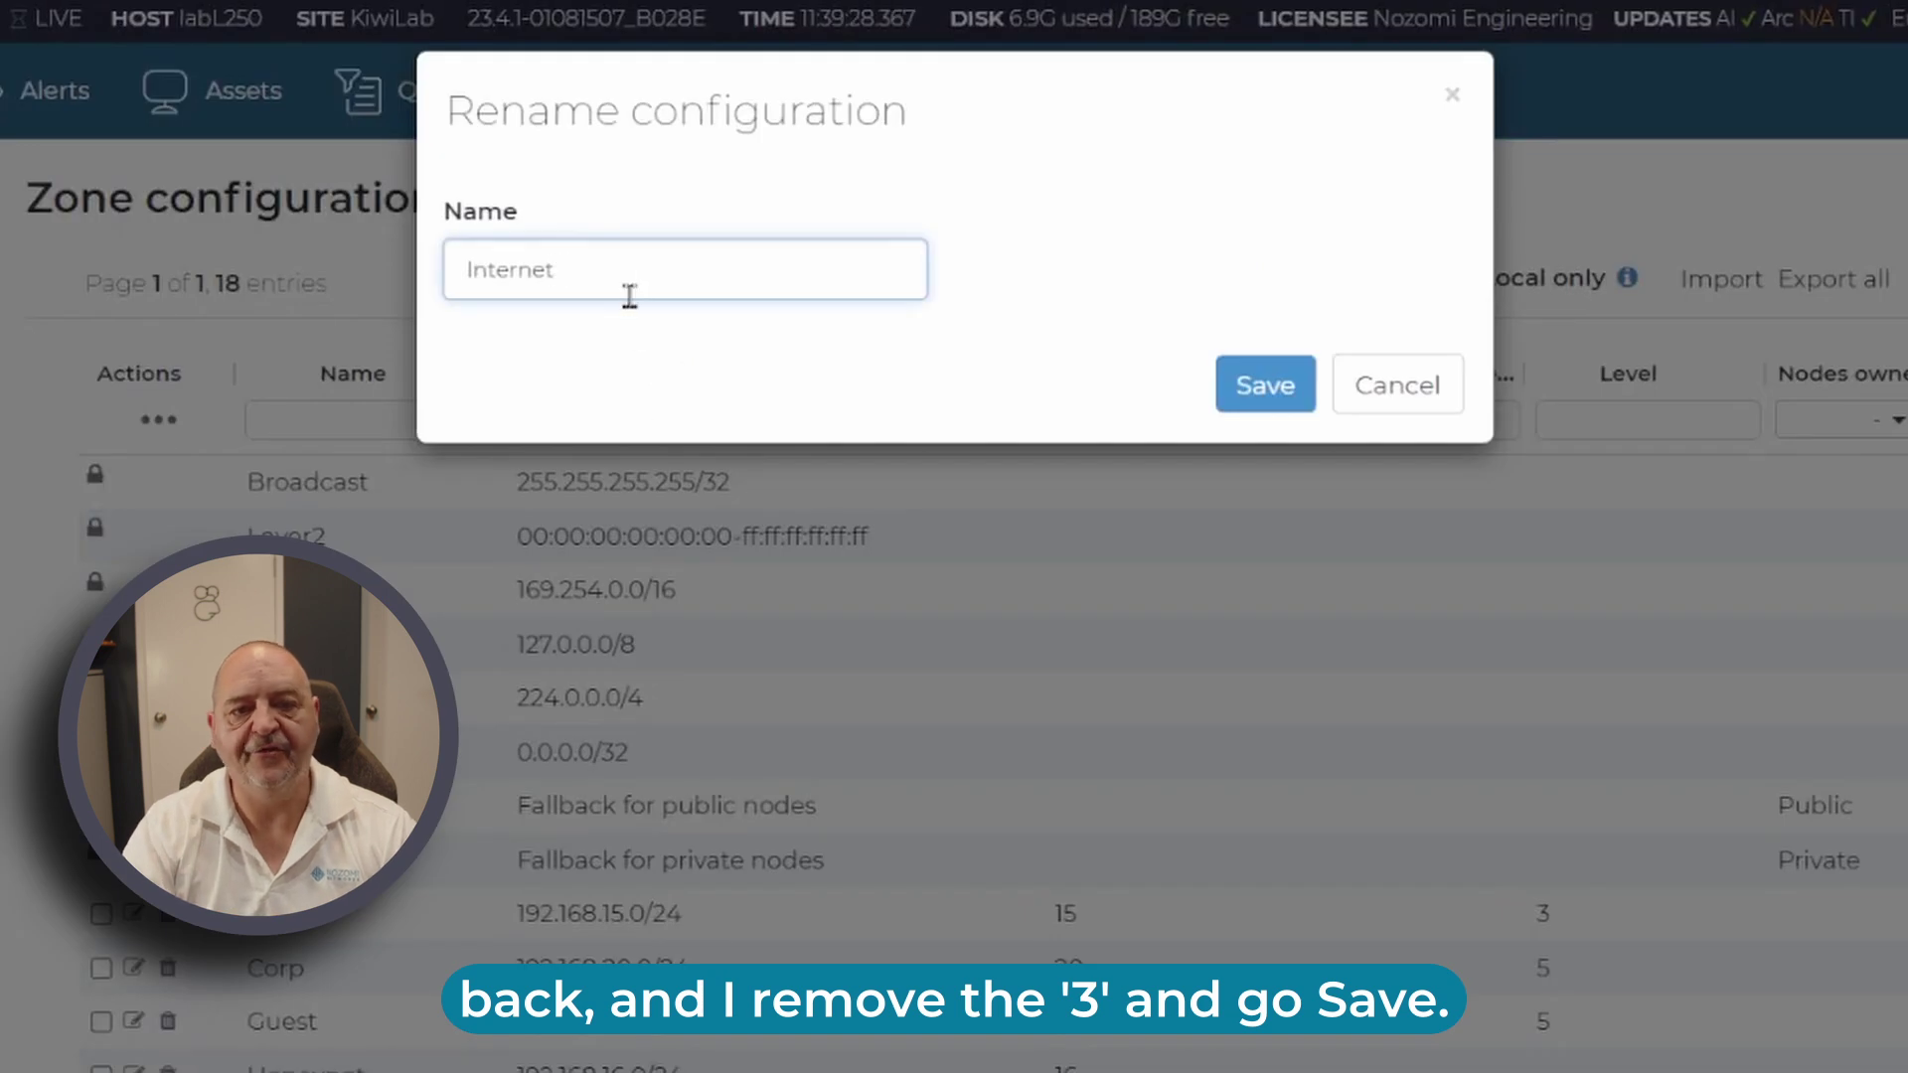
left_click(1262, 387)
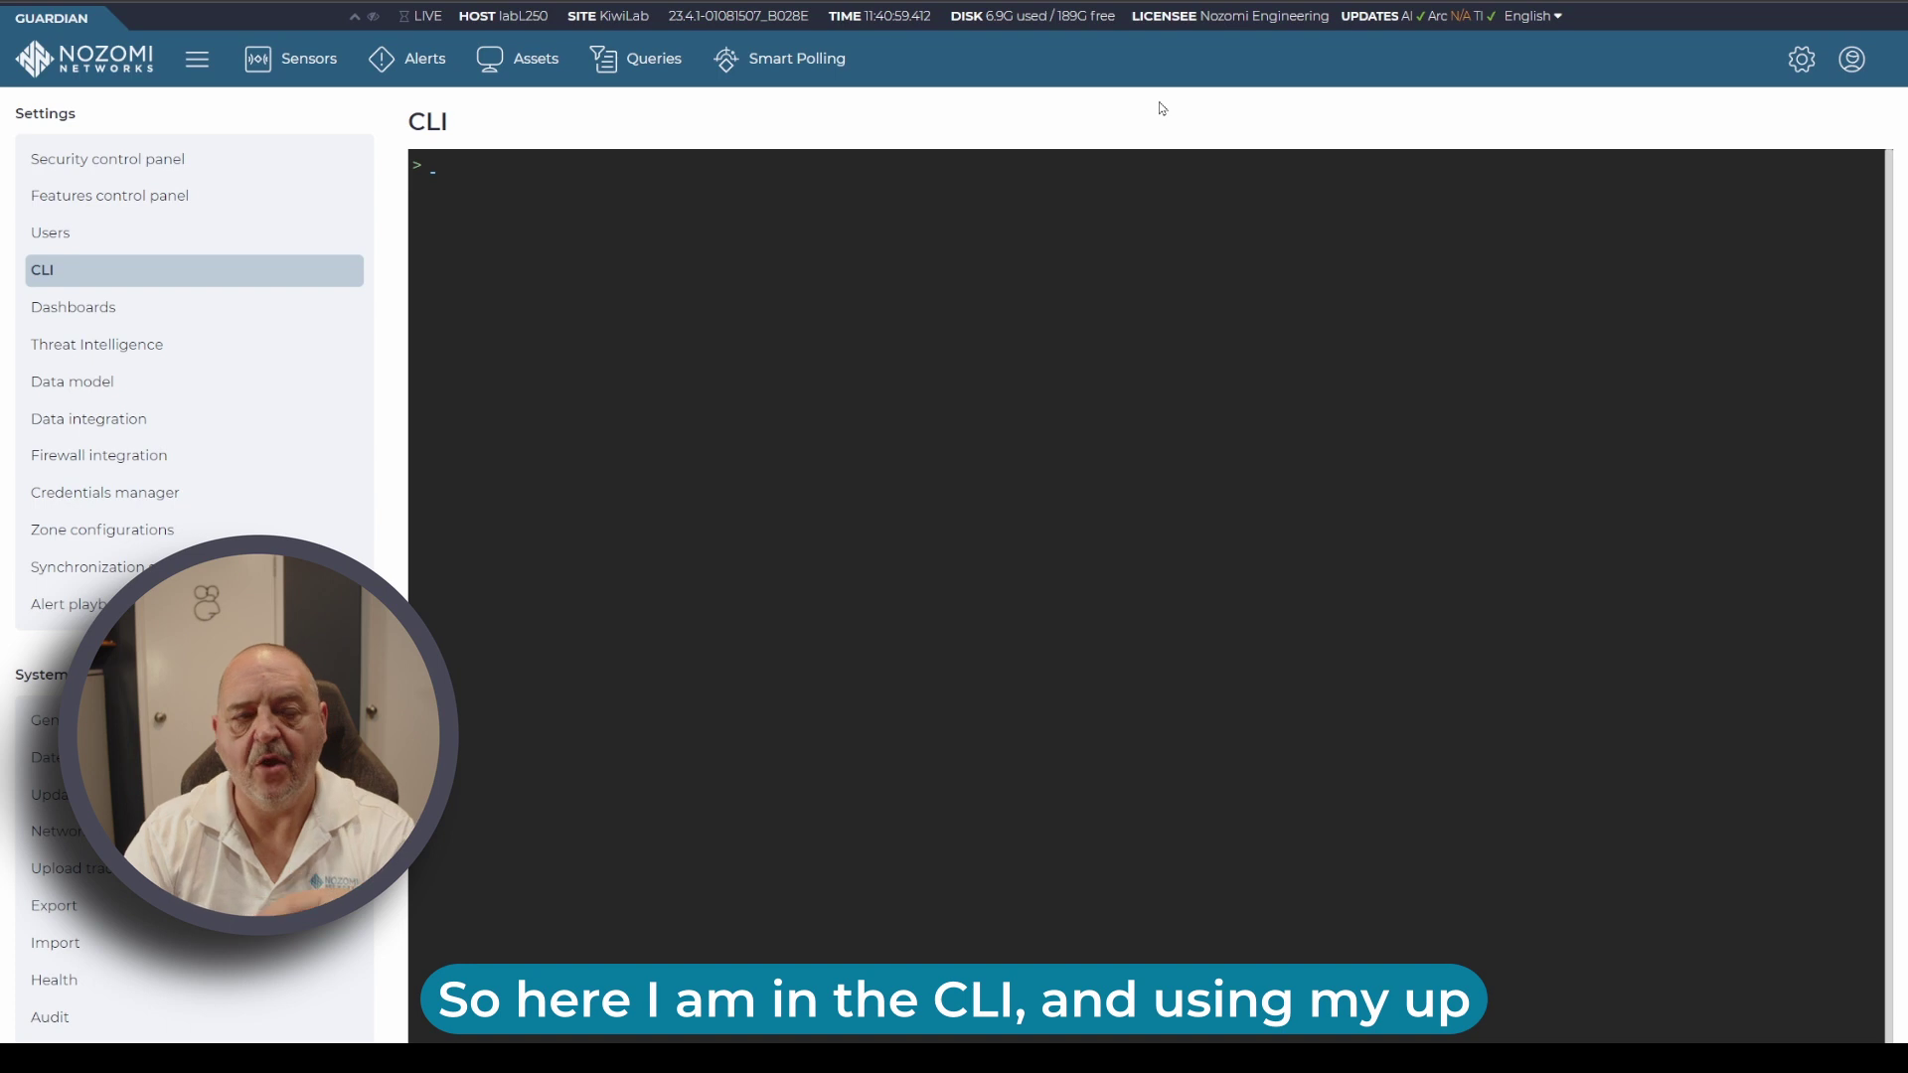
Step: Rerun the CLI command 'conf.user configure vi zones default public Public' to rename the zone
key("Up")
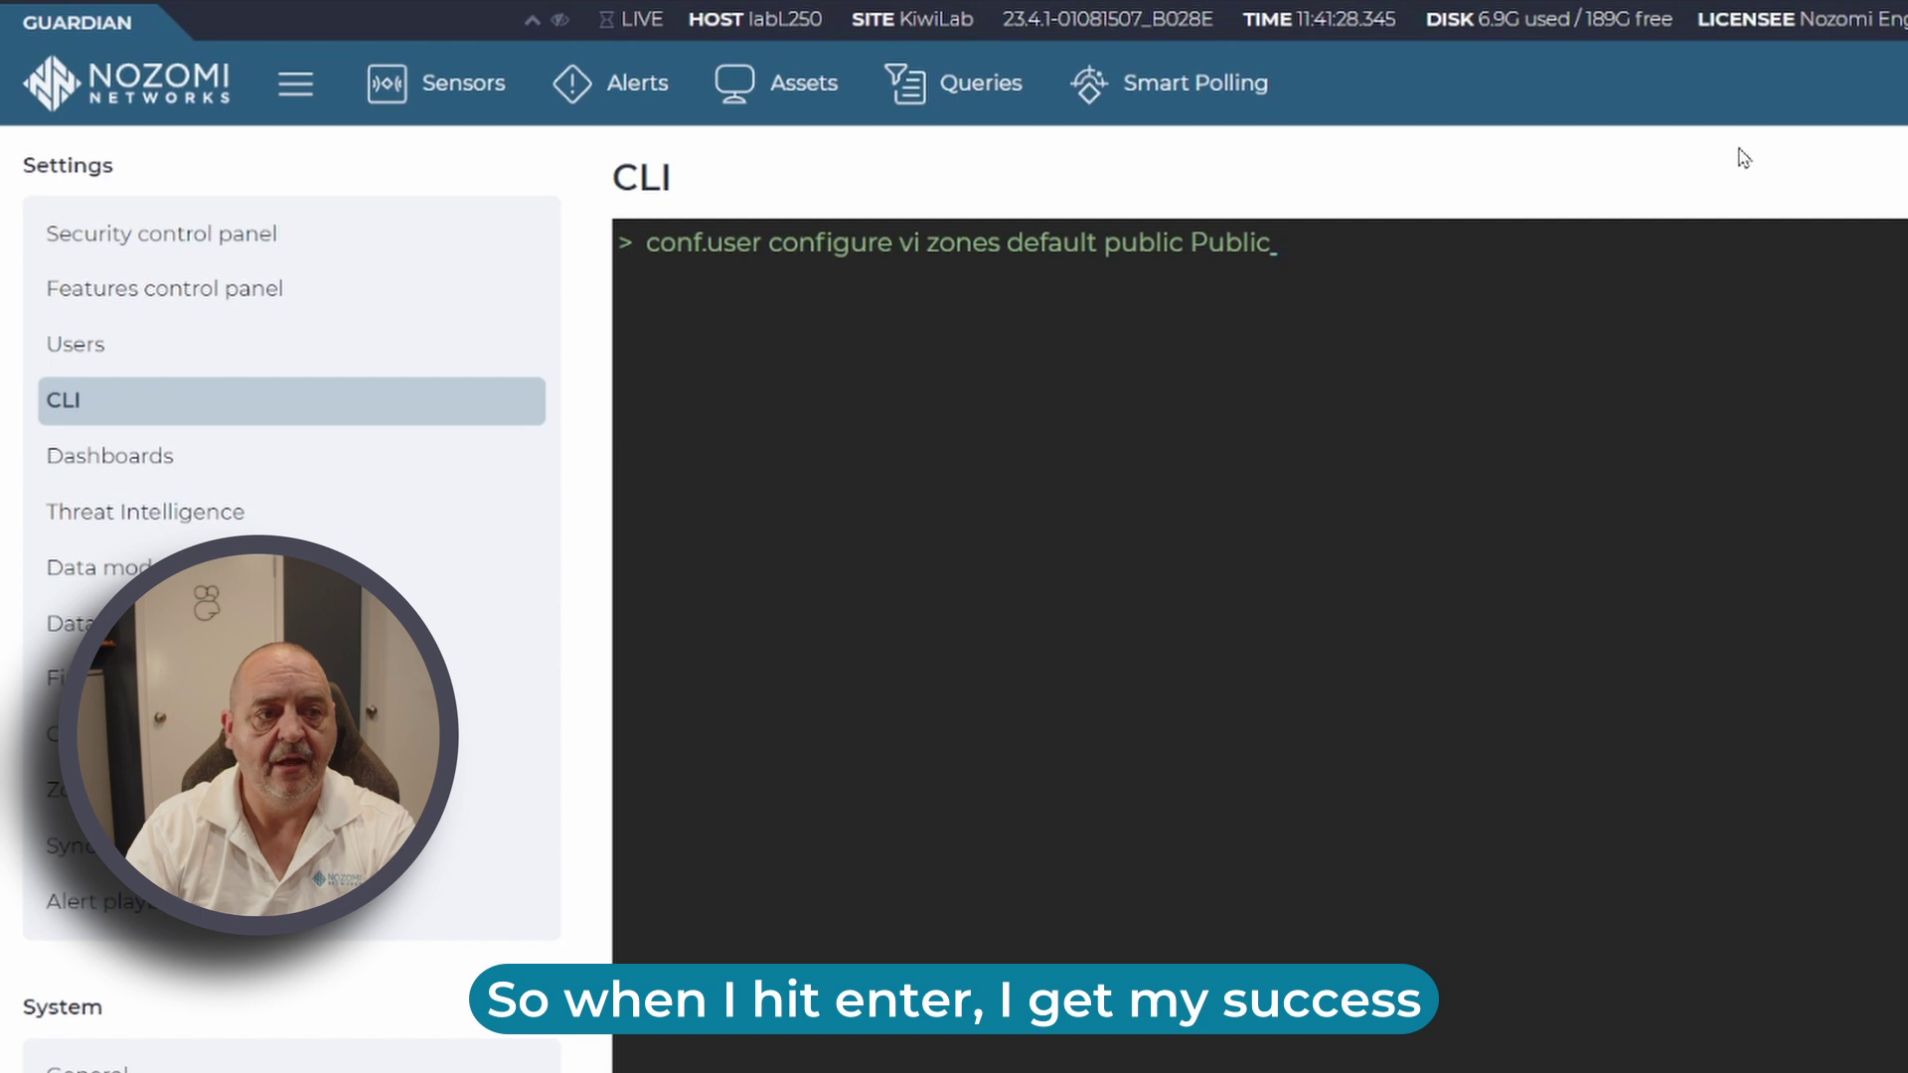
key("Return")
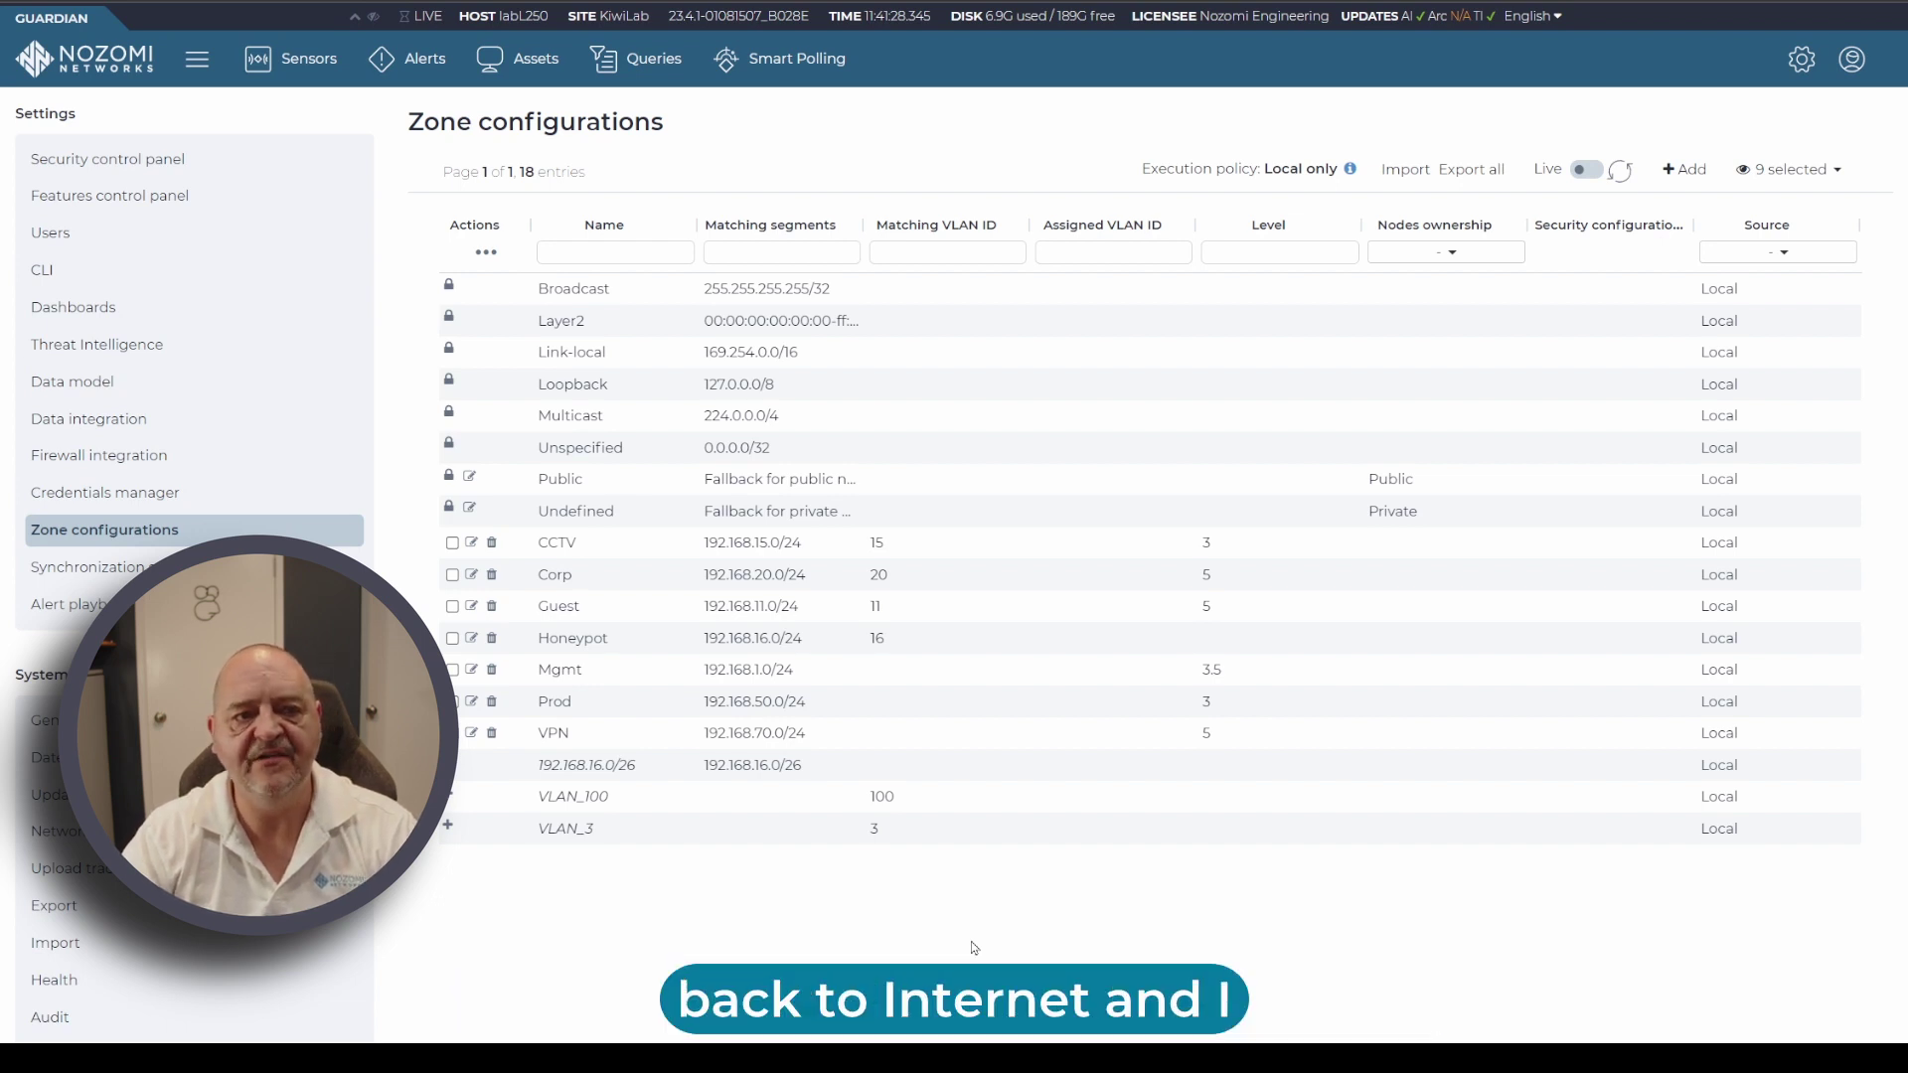
Step: Replace the Public zone's name with Internet and save, getting the already-exists error
left_click(469, 476)
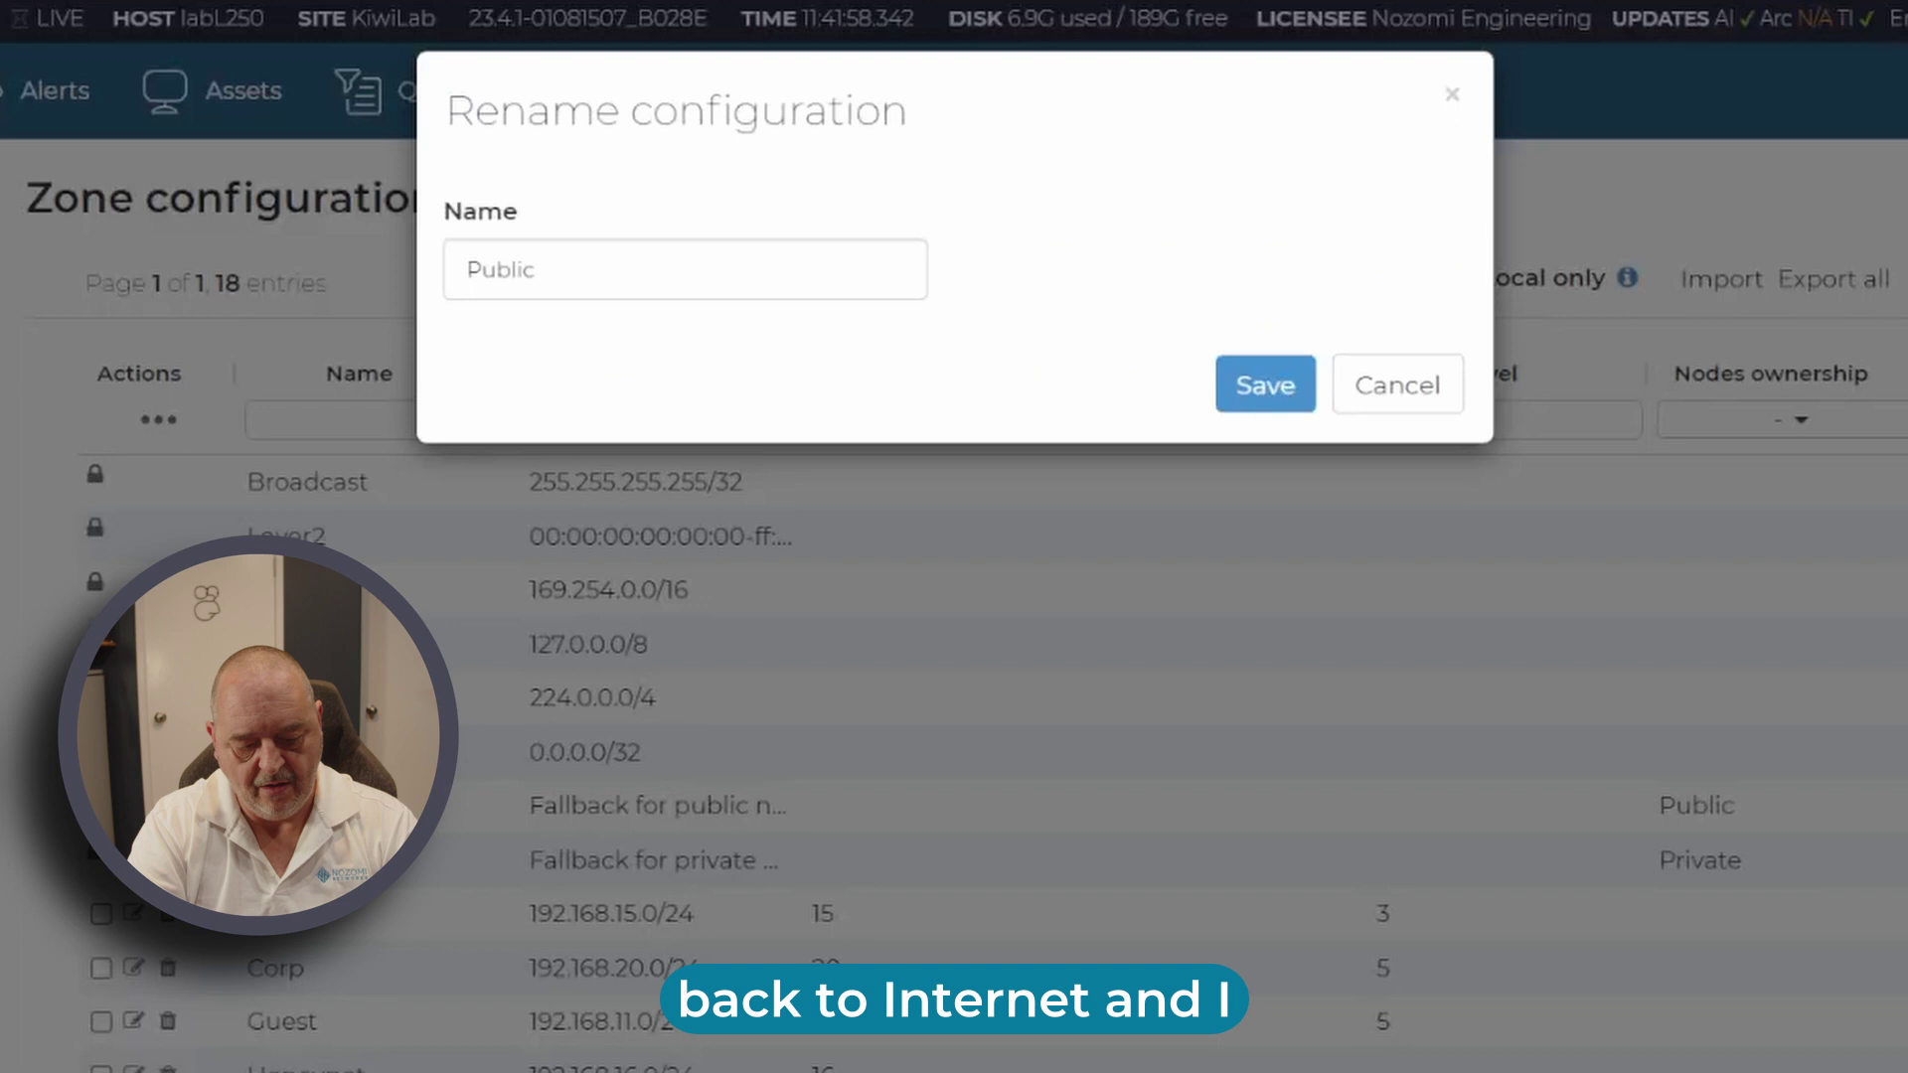
left_click_drag(558, 272, 447, 260)
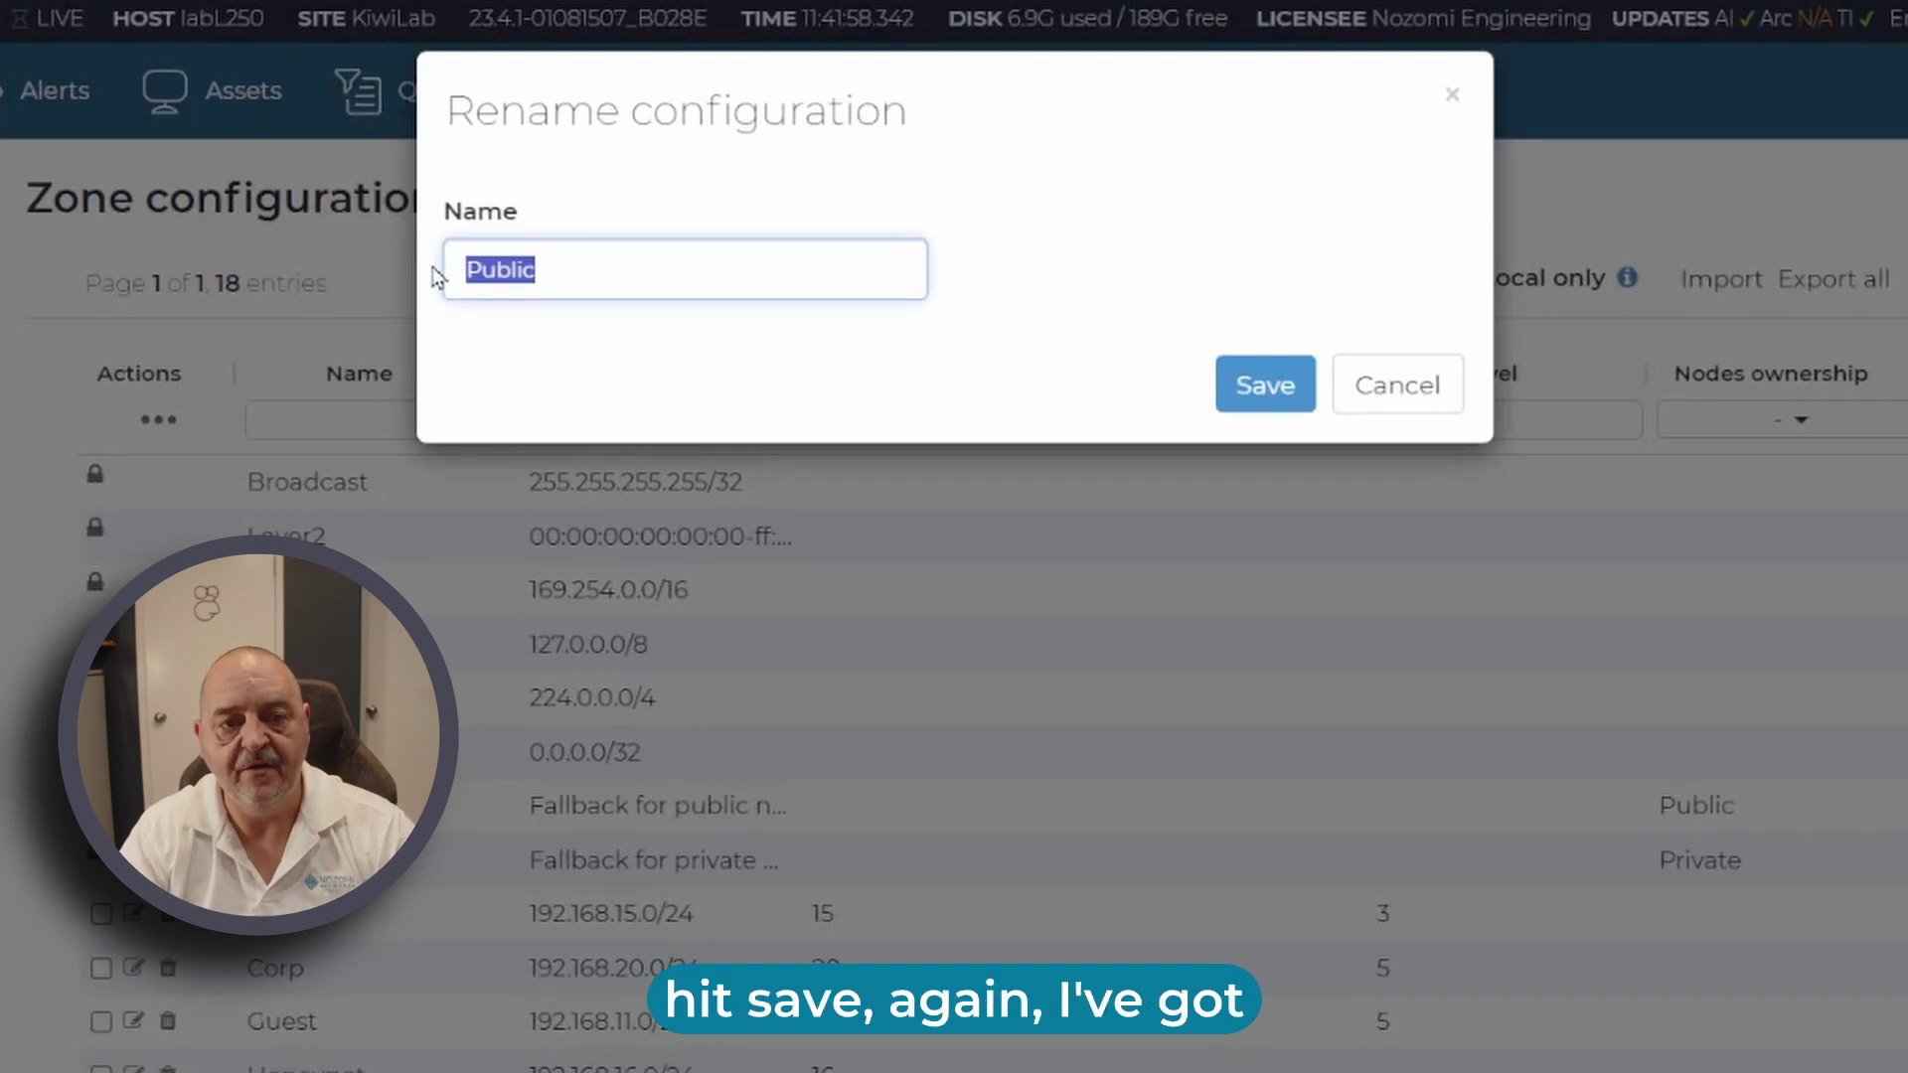
type("Internet")
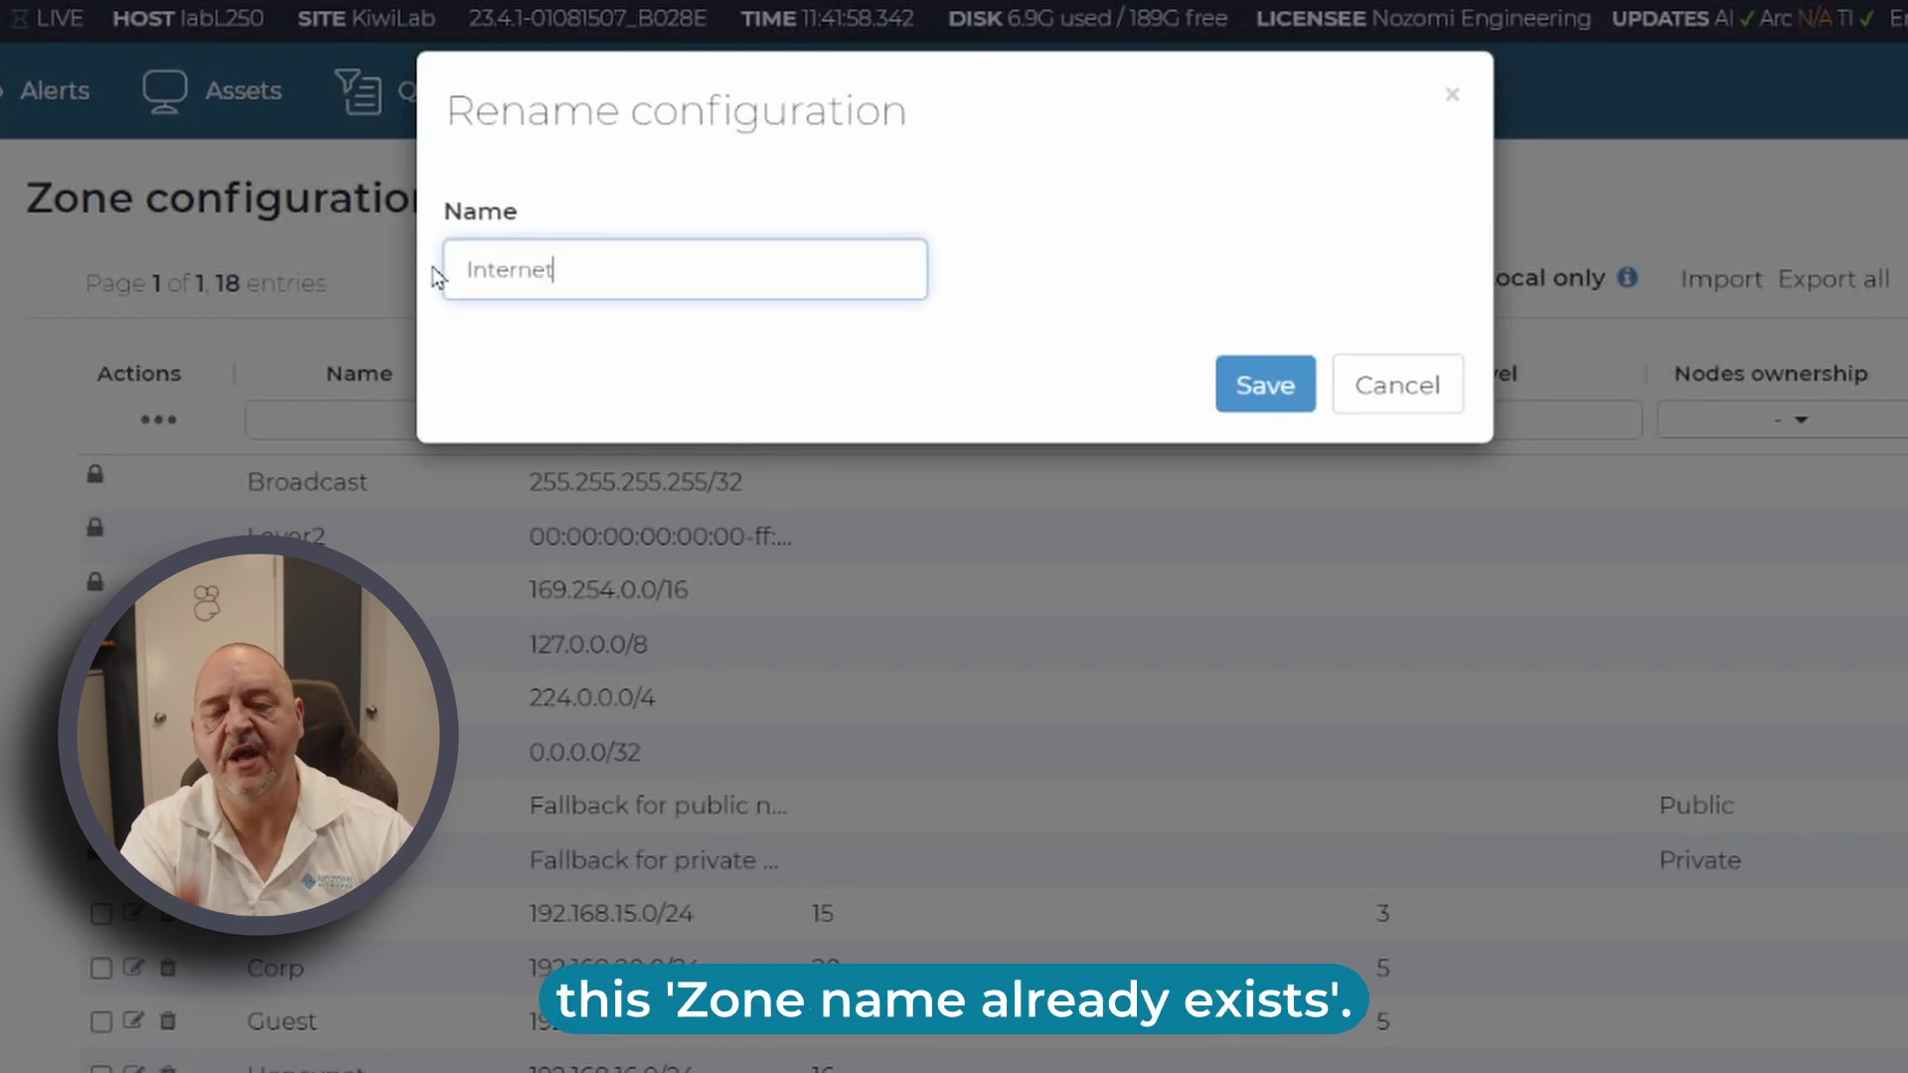
left_click(1254, 393)
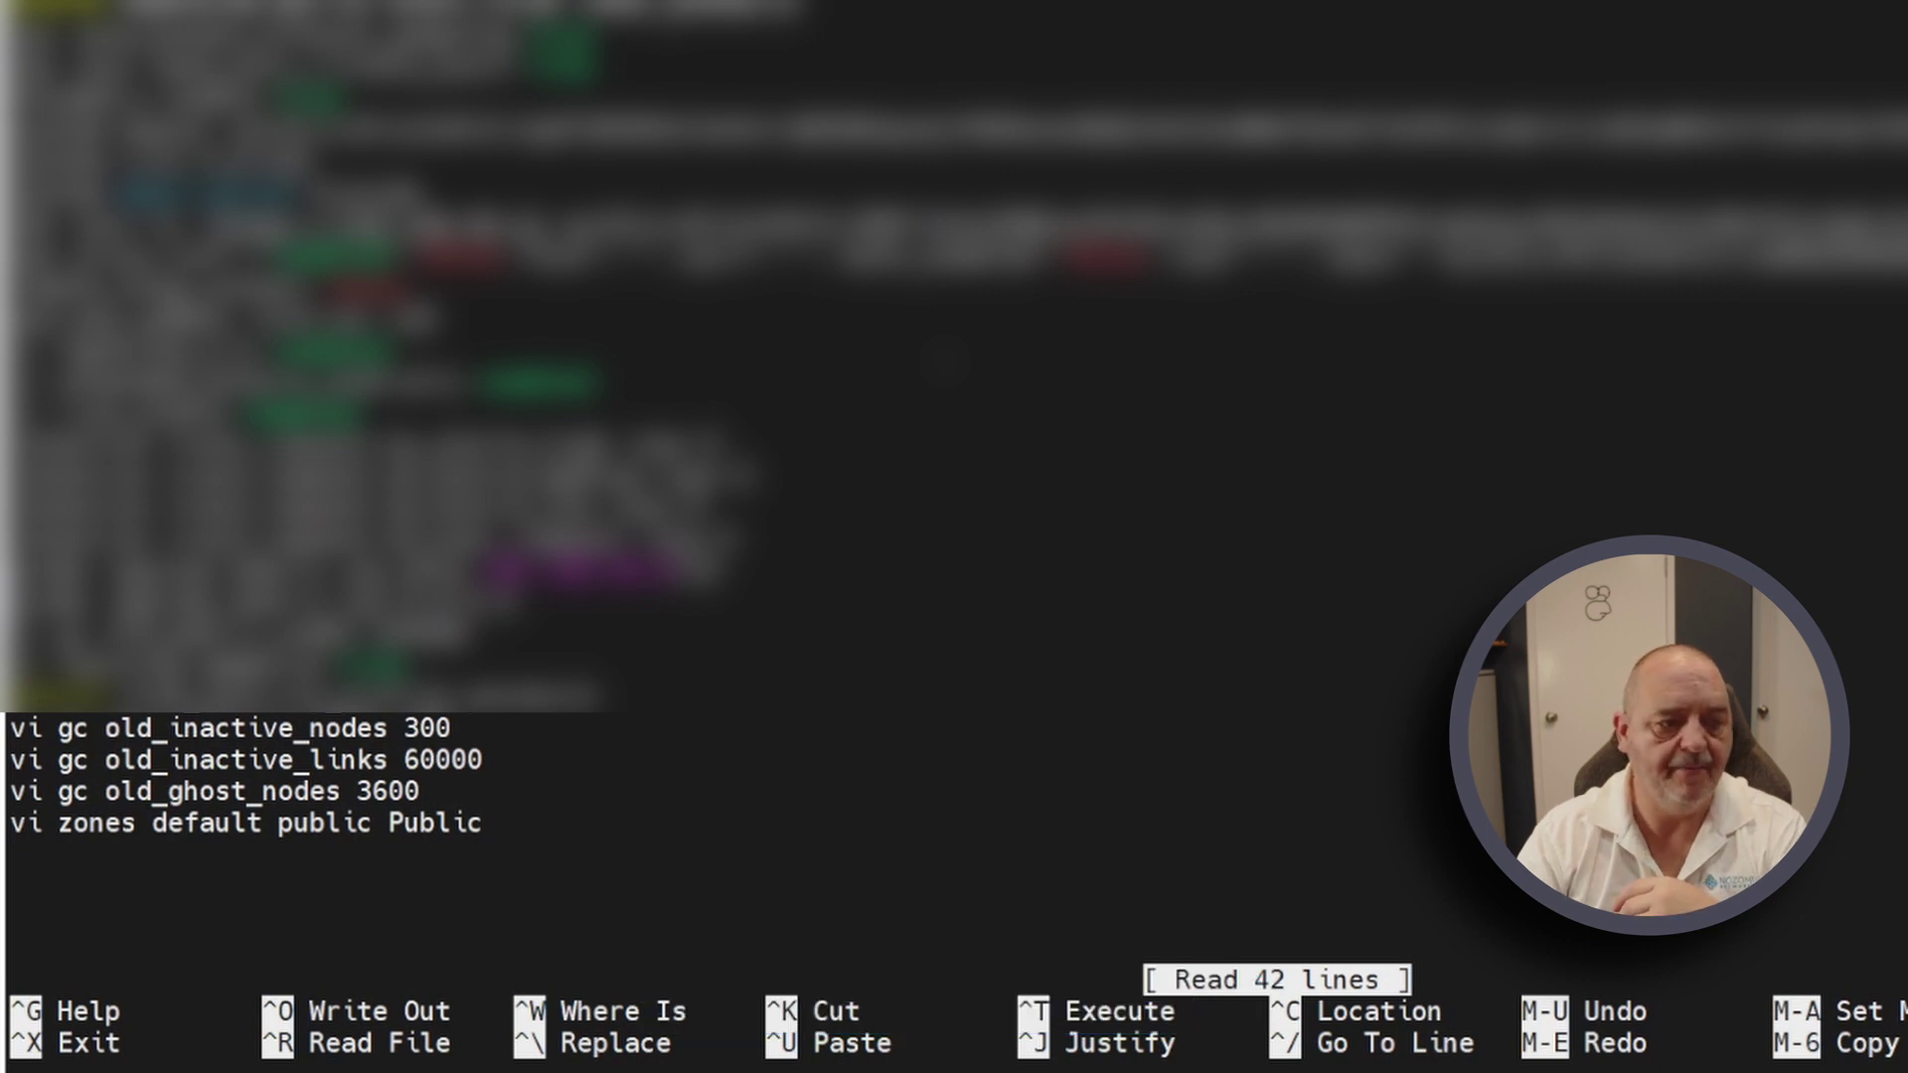
Step: Delete the 'vi zones default public Public' line, save the file and exit nano
key("Down")
key("Down")
key("Down")
key("Down")
key("Down")
key("Down")
key("Down")
key("Down")
key("Down")
key("Down")
key("Down")
key("Down")
key("Down")
key("Down")
key("Down")
key("Down")
key("Down")
key("Down")
key("Down")
key("Down")
key("Down")
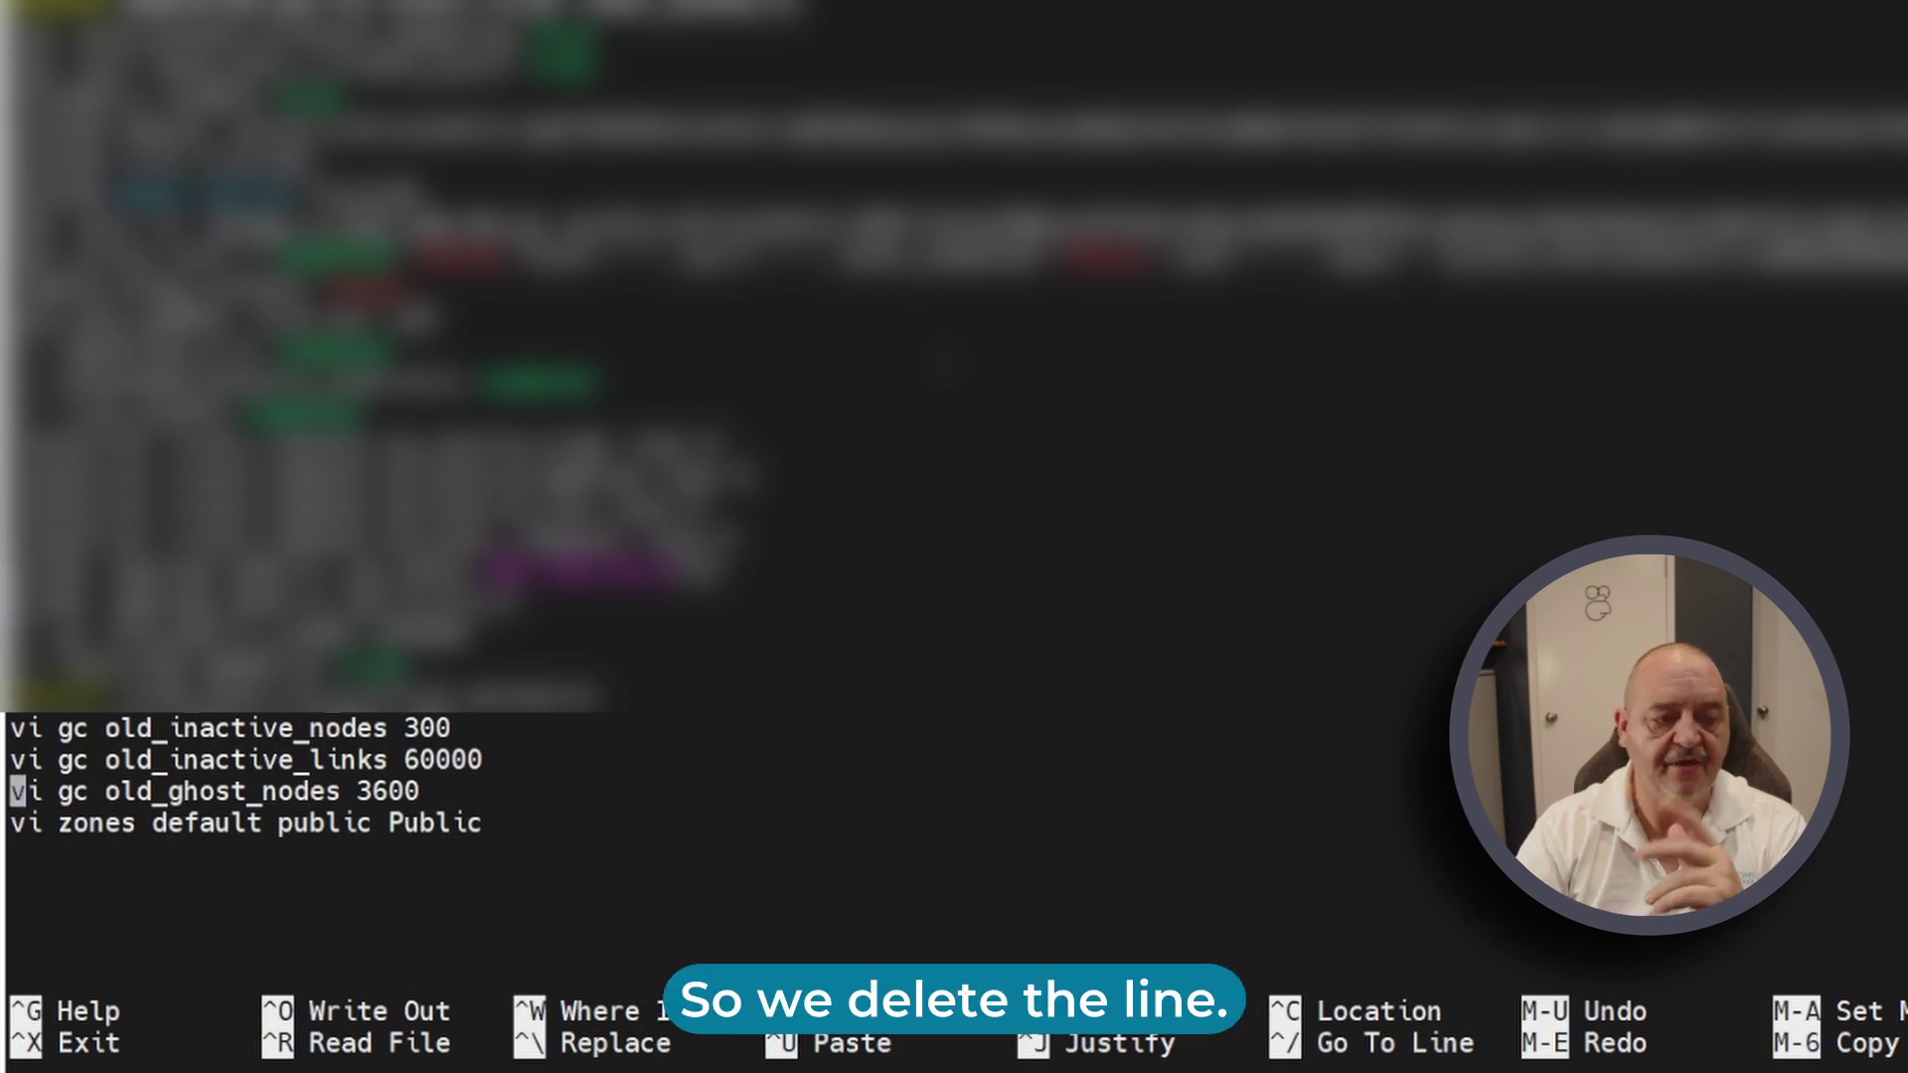
key("Delete")
key("Delete")
key("Delete")
key("Delete")
key("Delete")
key("Delete")
key("Delete")
key("Delete")
key("Delete")
key("Delete")
key("Delete")
key("Delete")
key("Delete")
key("Delete")
key("Delete")
key("Delete")
key("Delete")
key("Delete")
key("Delete")
key("Delete")
key("Delete")
key("Delete")
key("Delete")
key("Delete")
key("Delete")
key("Delete")
key("Delete")
key("Delete")
key("Delete")
key("Delete")
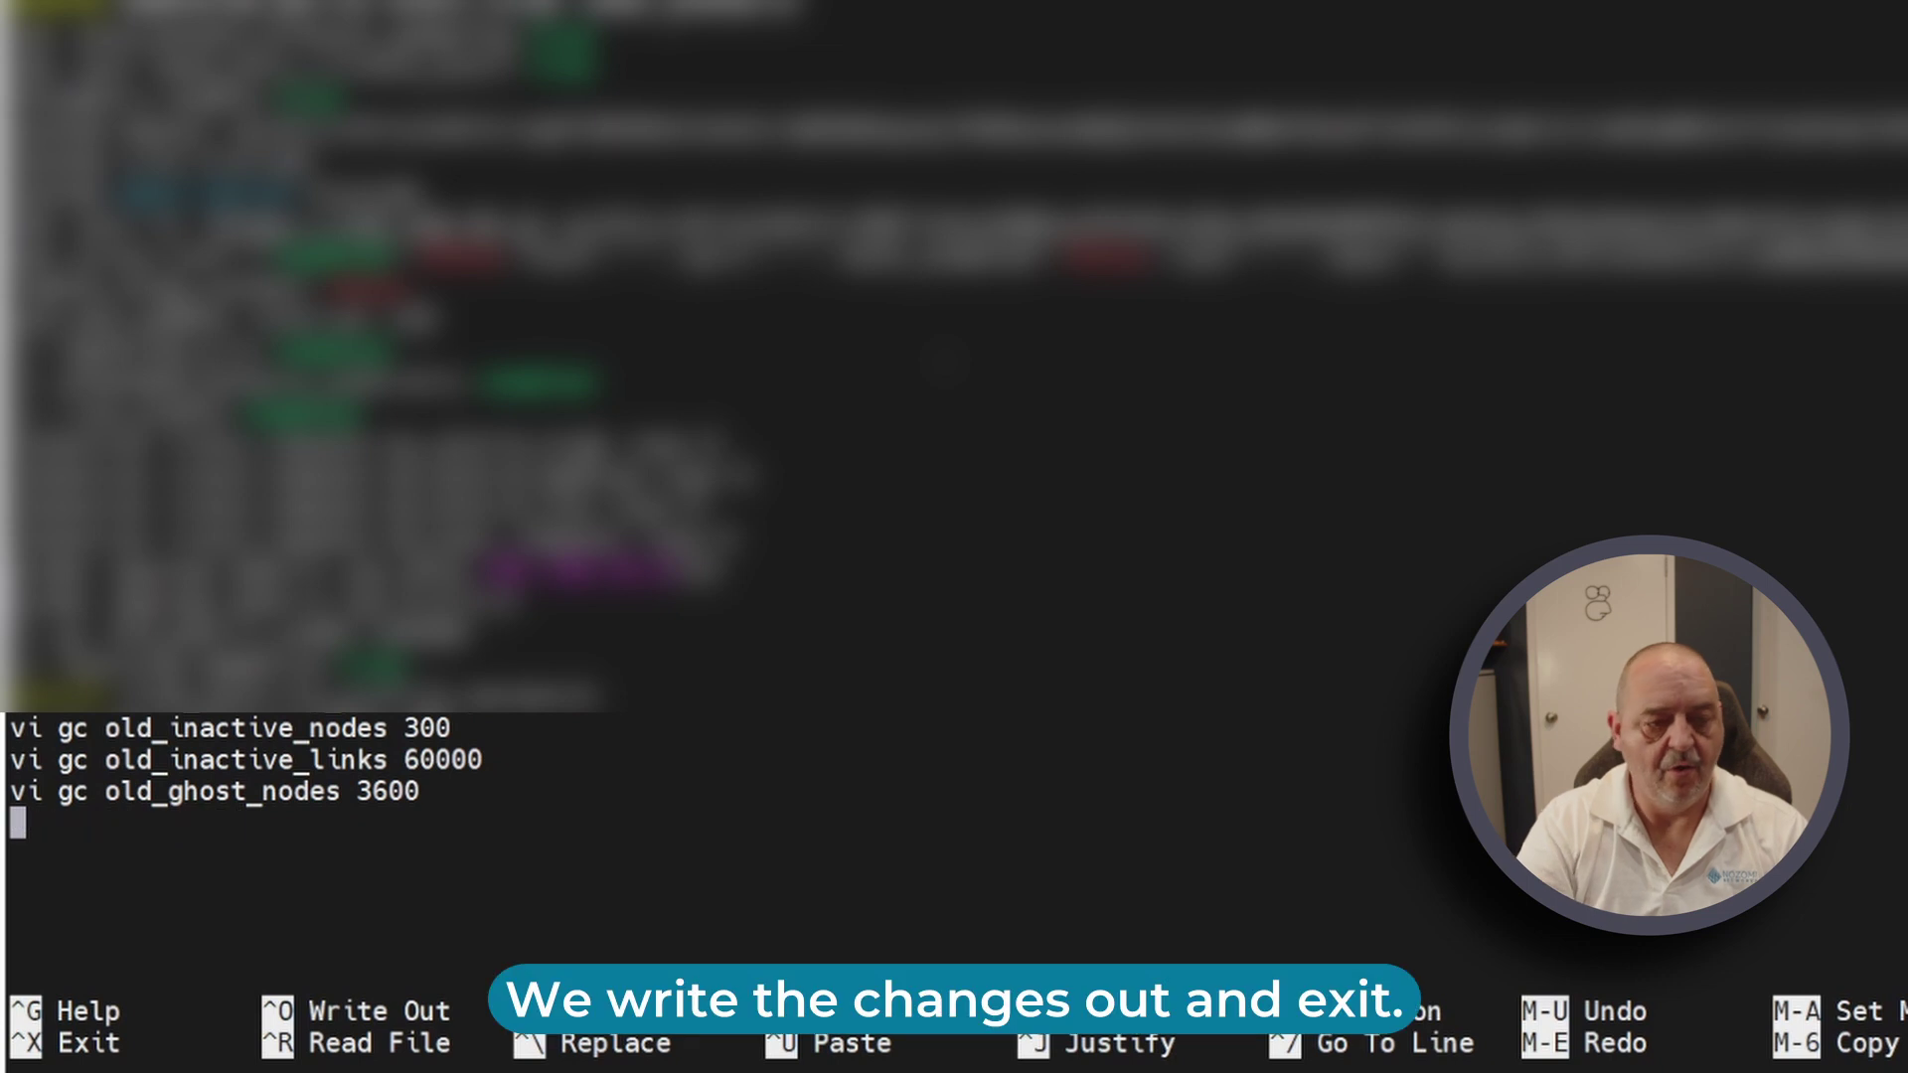
key("ctrl+o")
key("Return")
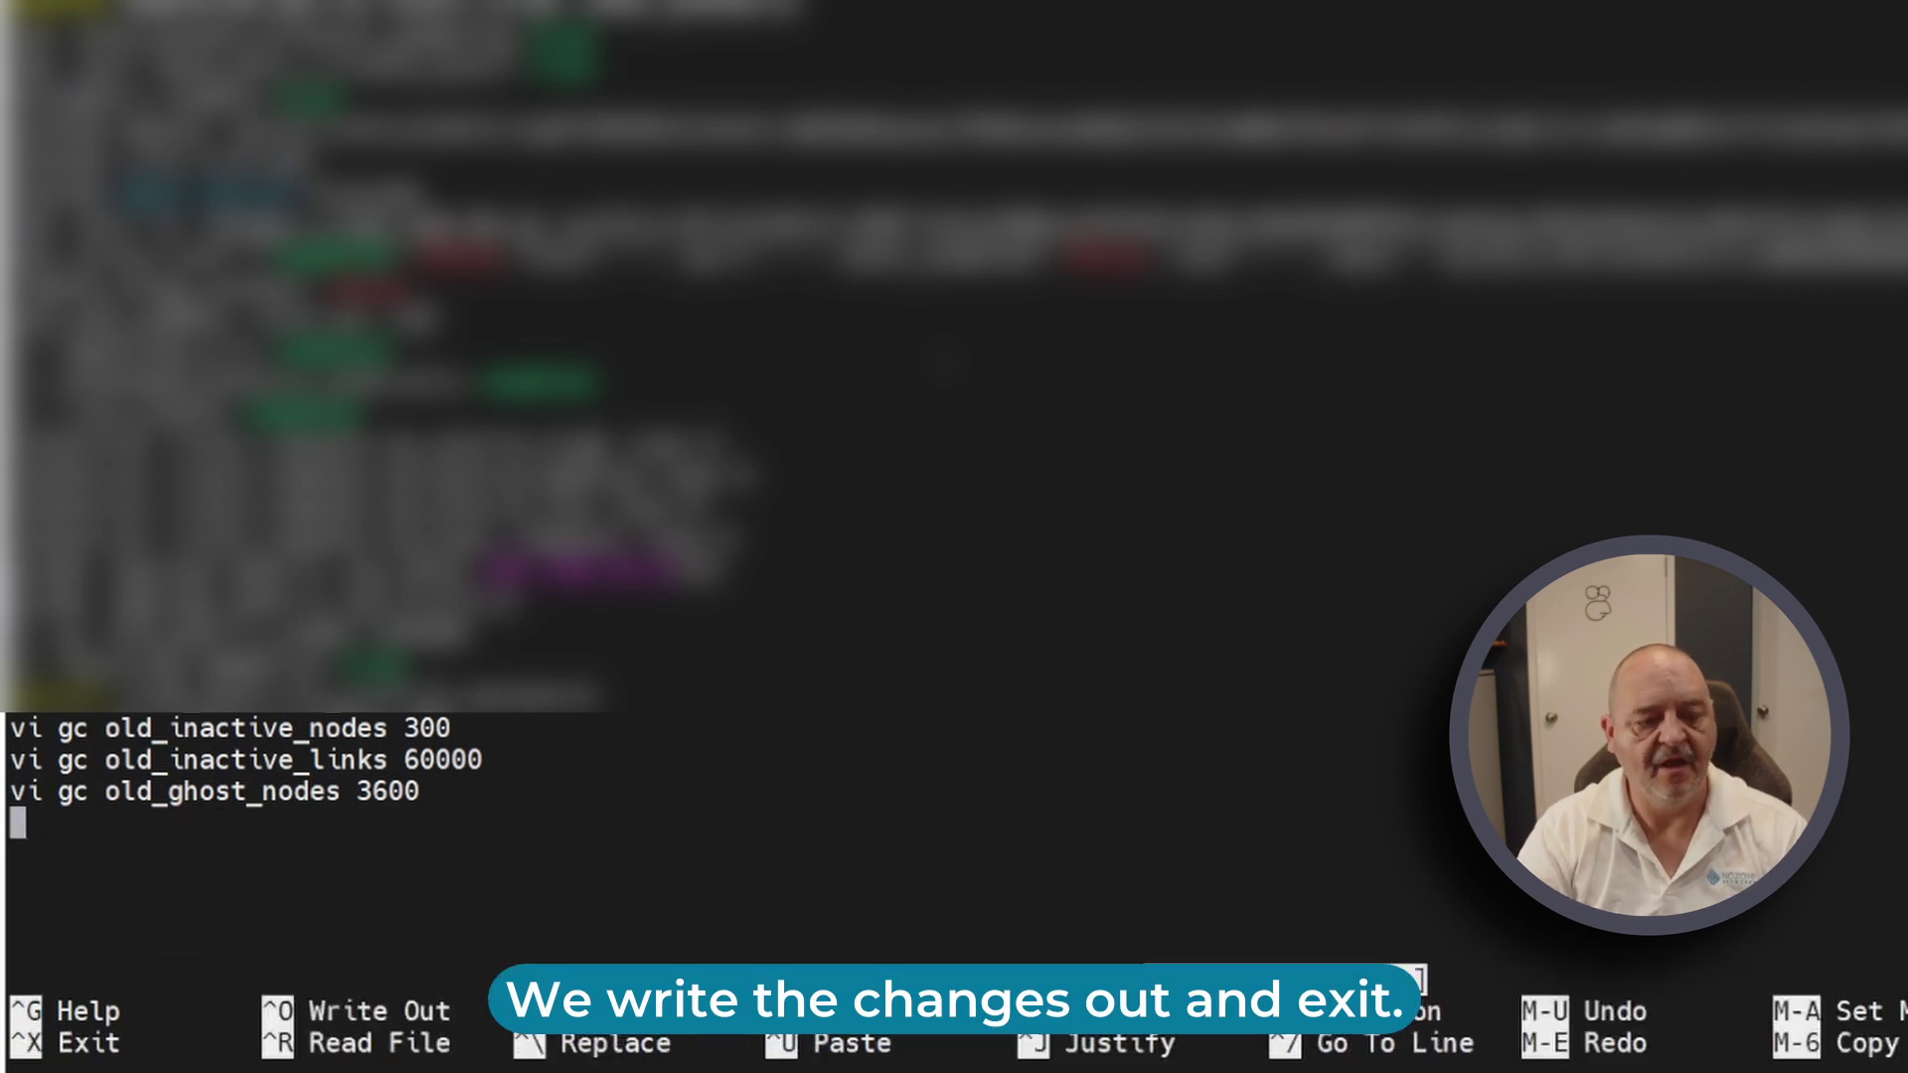
key("ctrl+x")
key("Return")
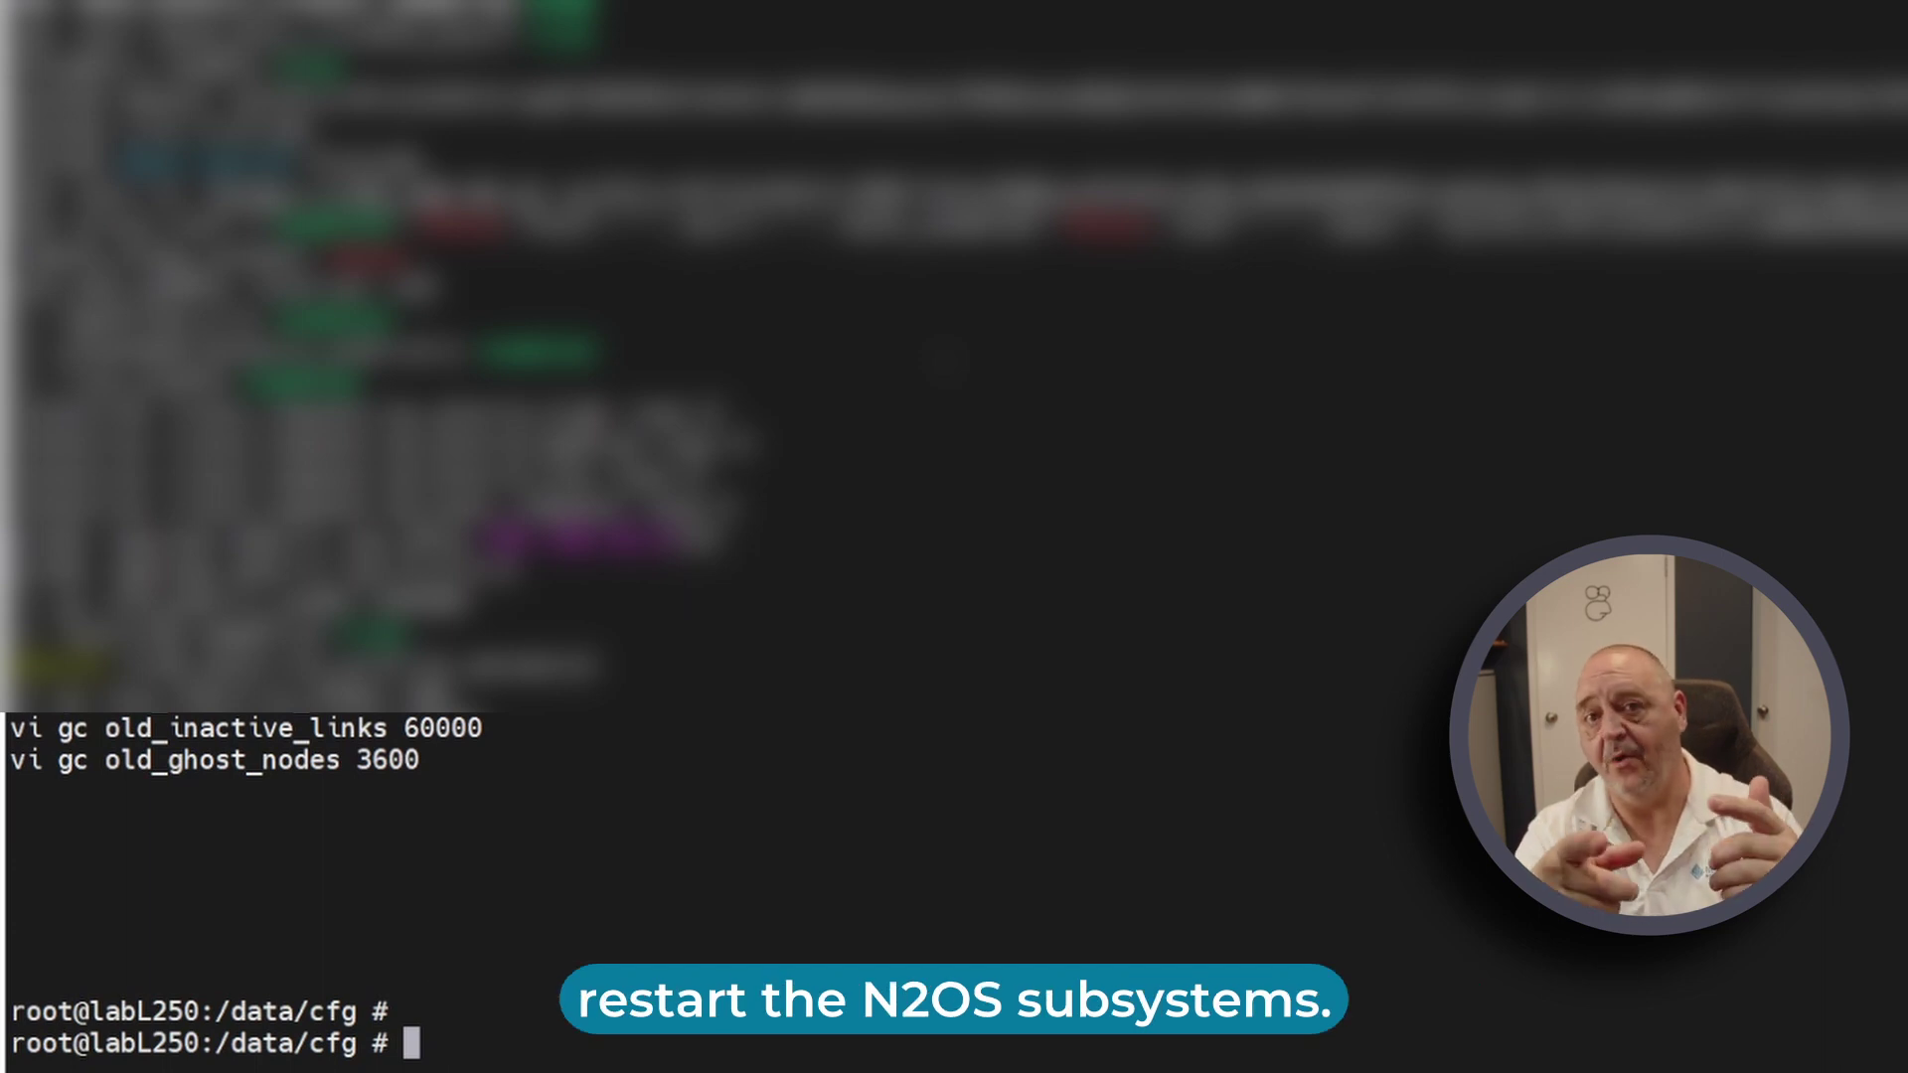
Step: Run n2os-stop-all, then n2os-start-all to restart every N2OS service
type("n2os")
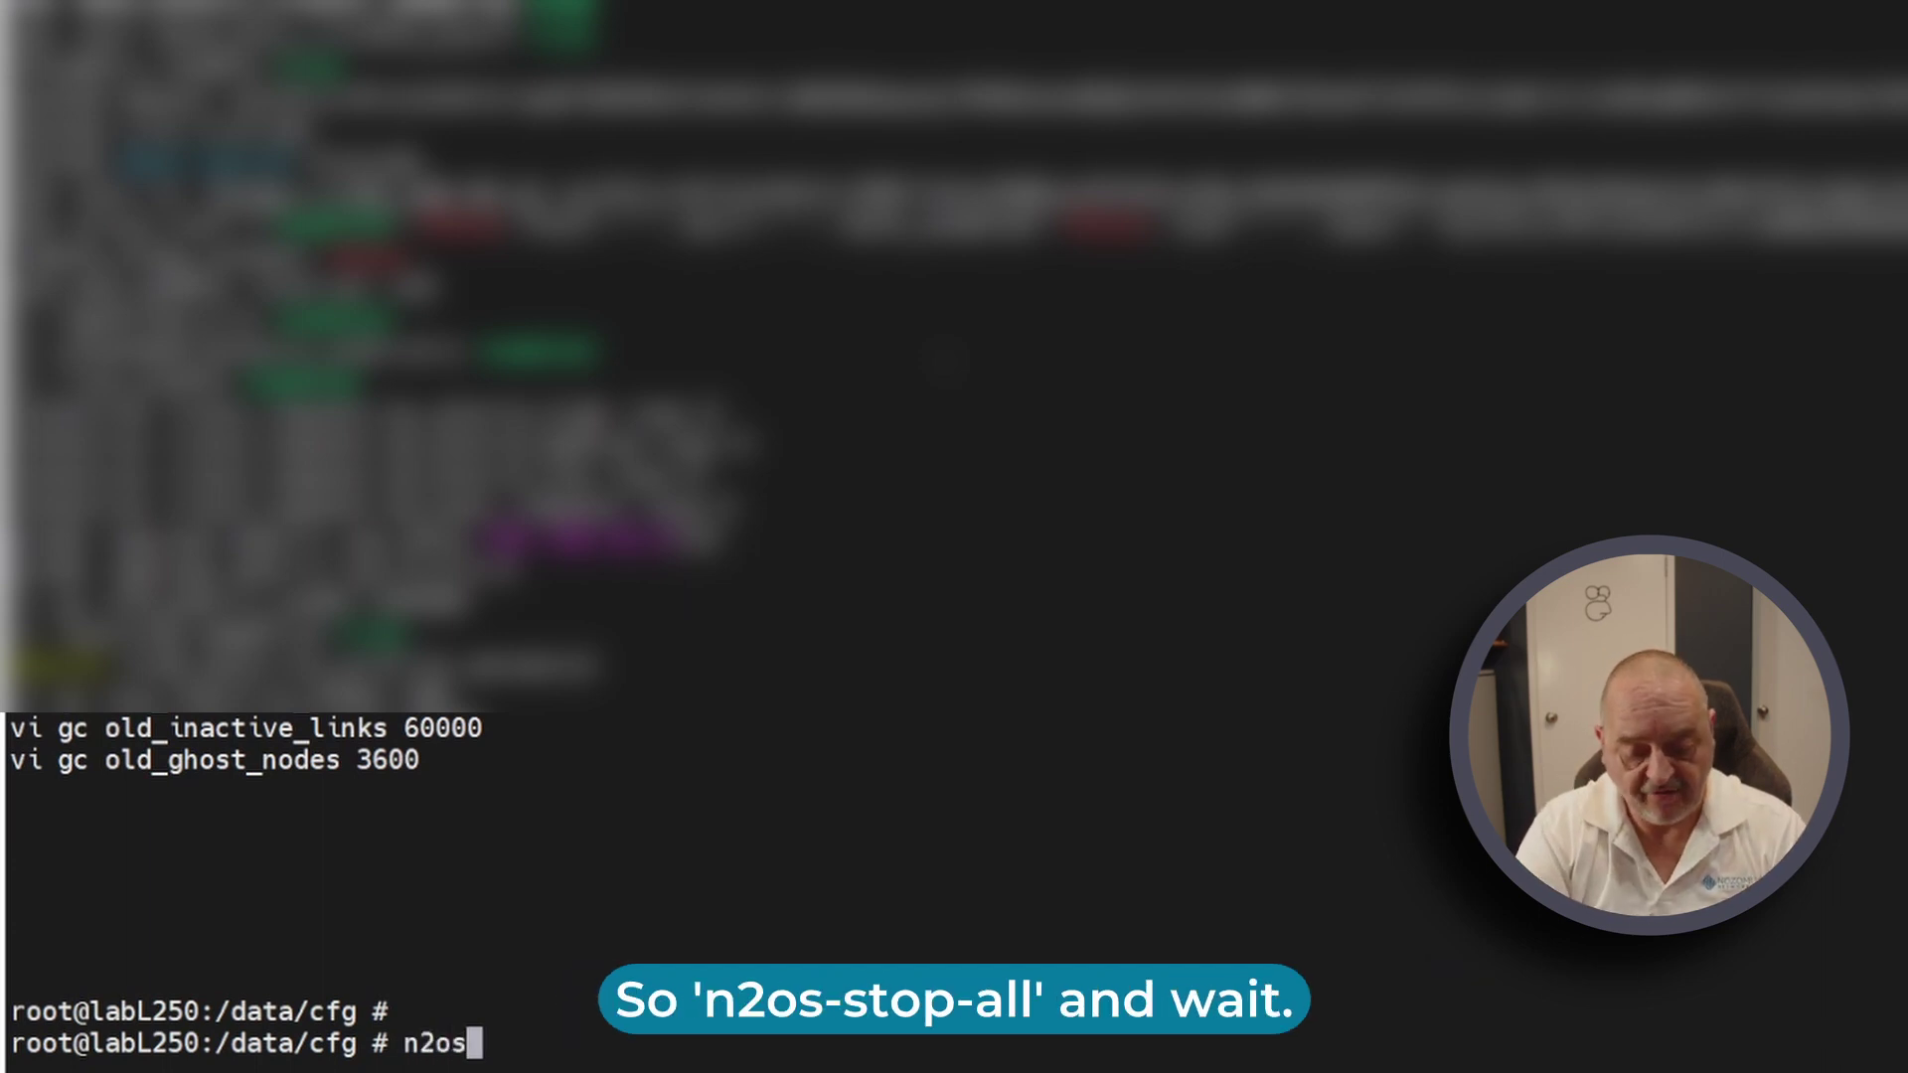
type("-stop-all")
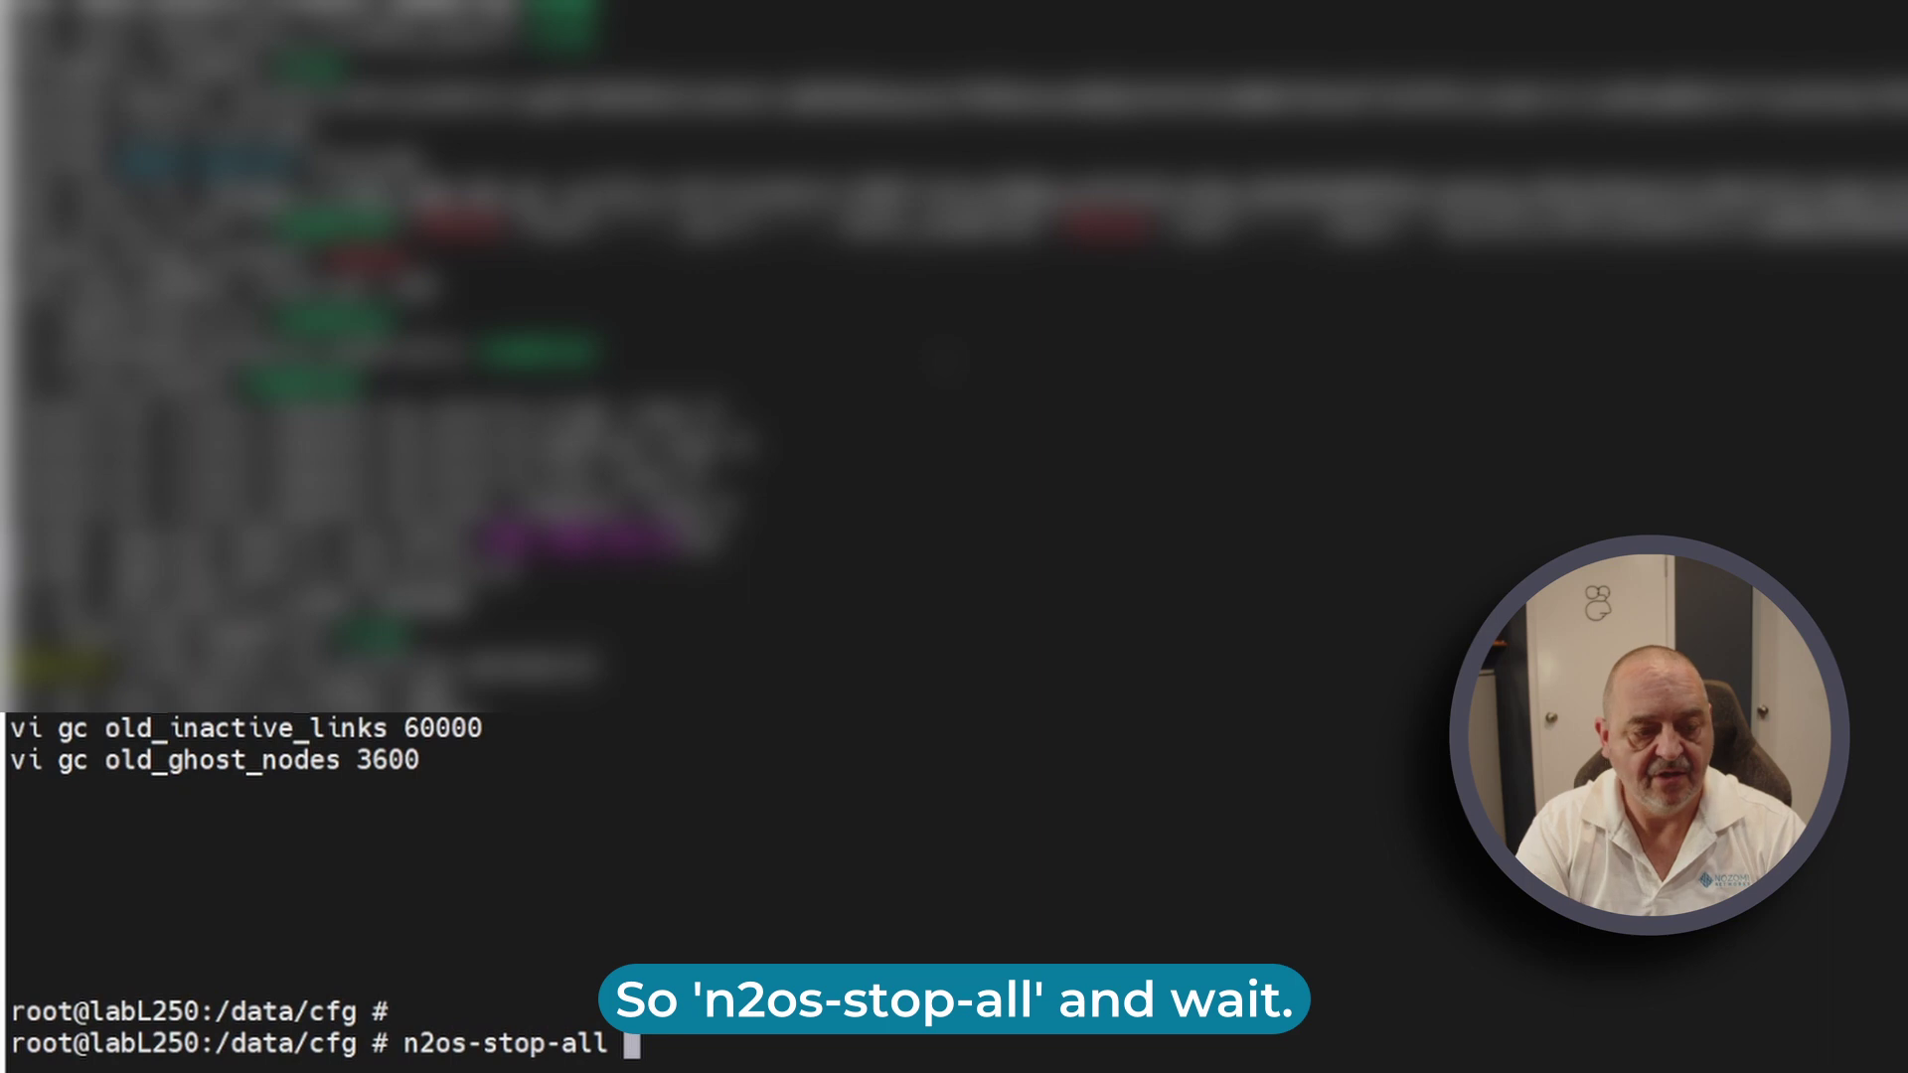
key("Return")
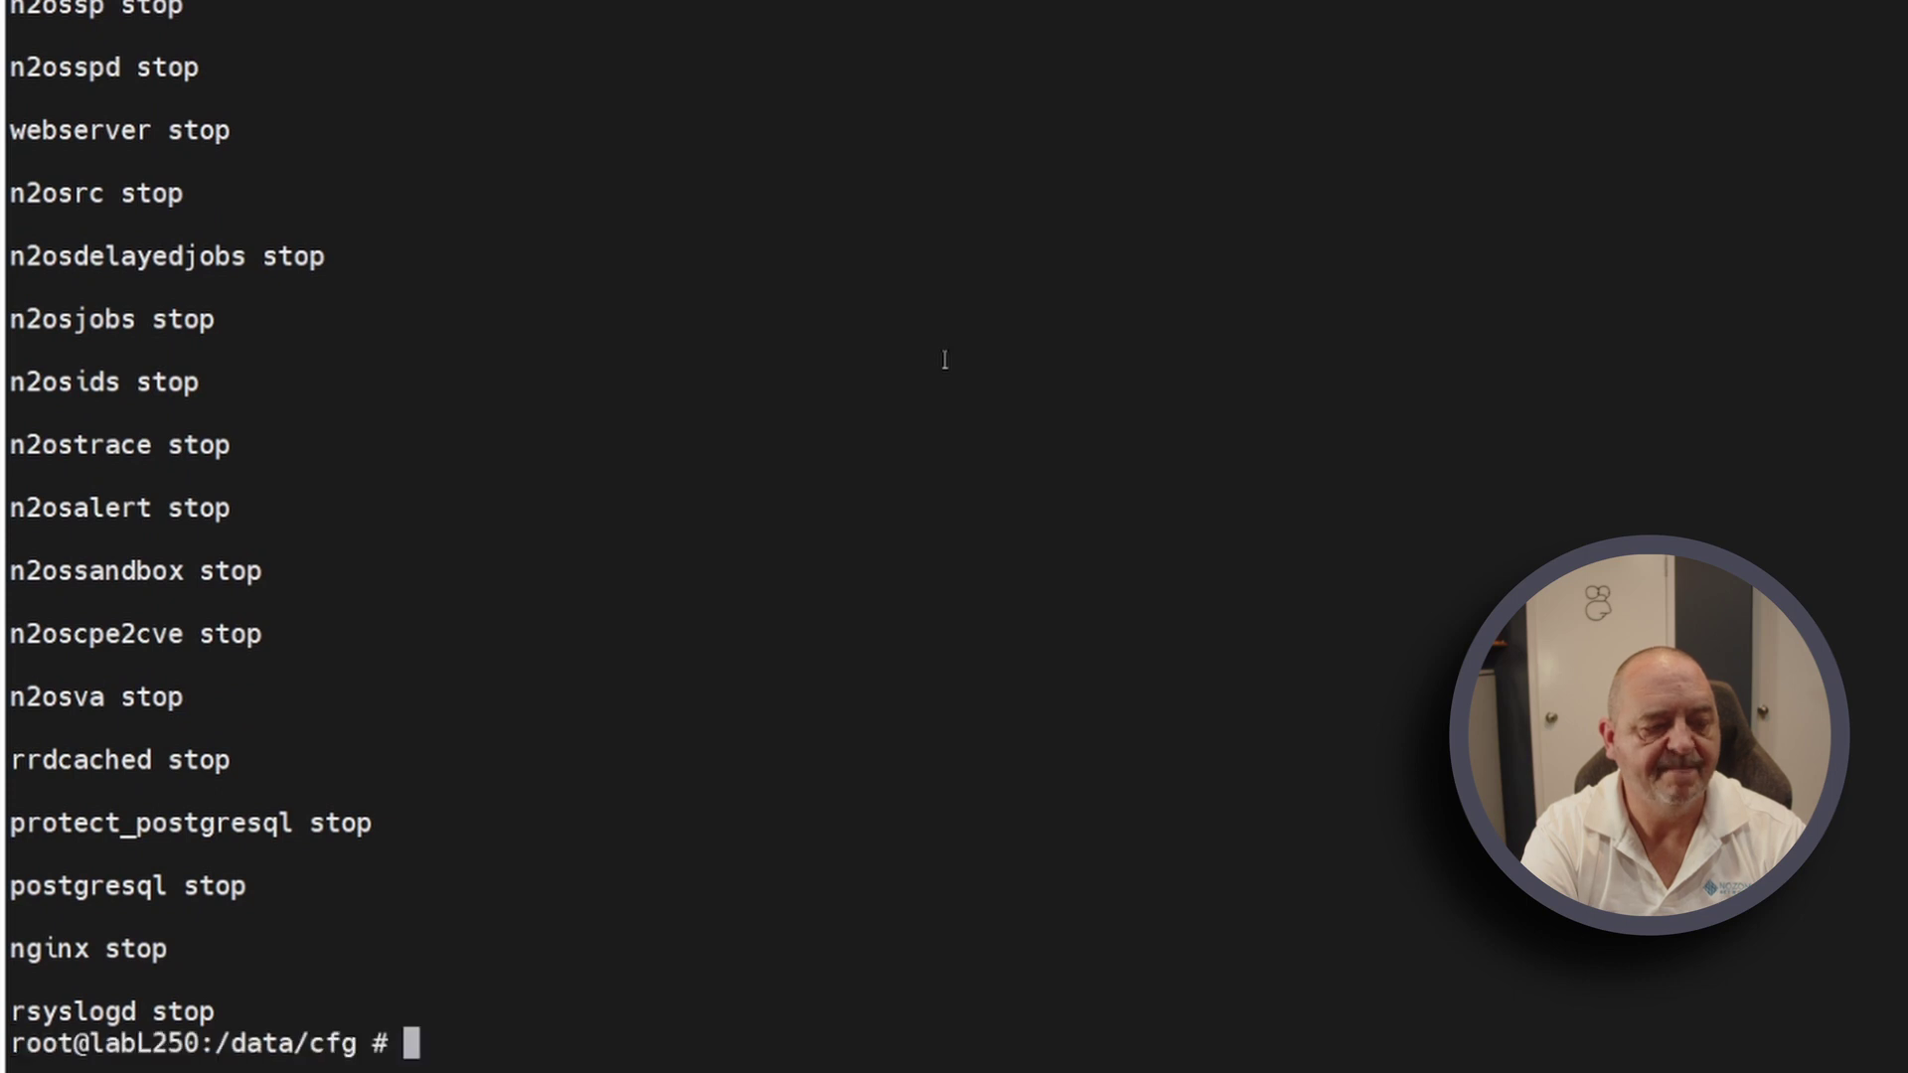
type("n2os-sta")
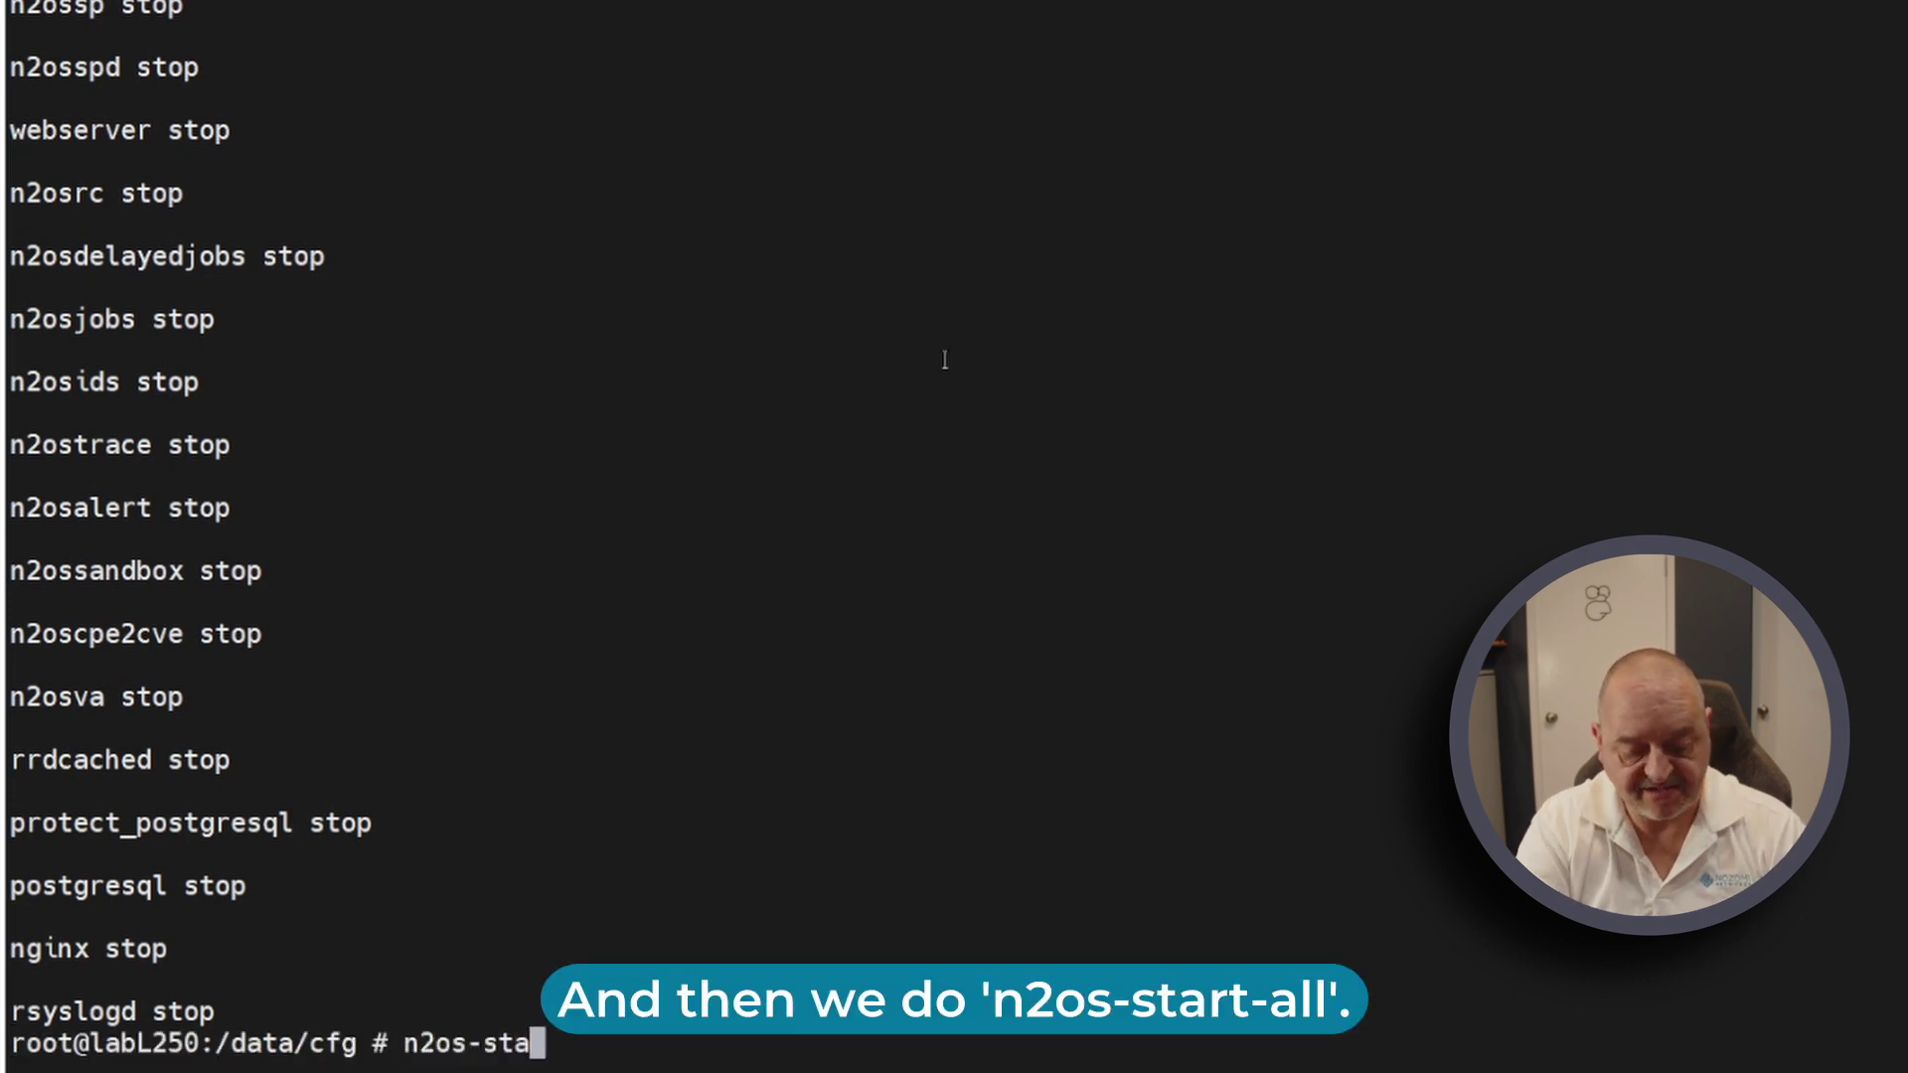
type("rt-all")
key("Return")
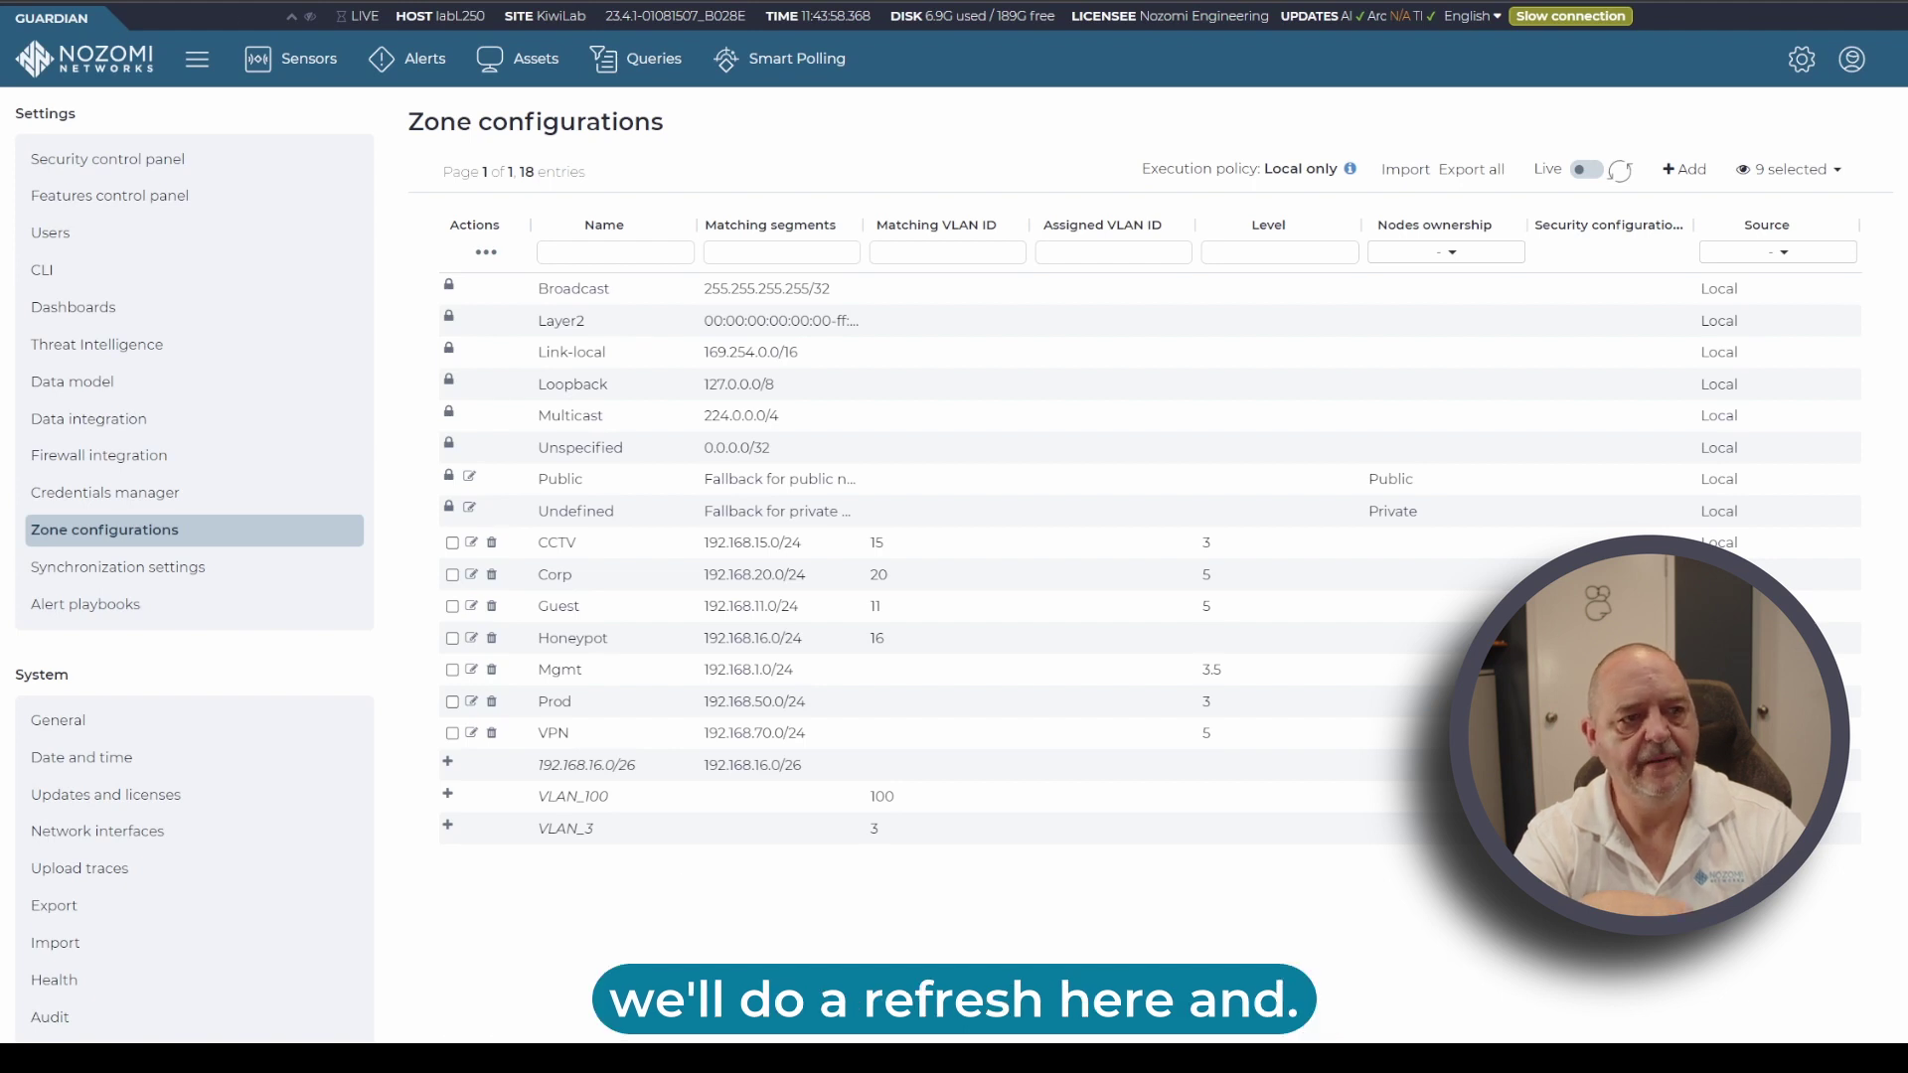
Step: Refresh the Zone configurations page with F5 to see the public fallback zone's name
key("F5")
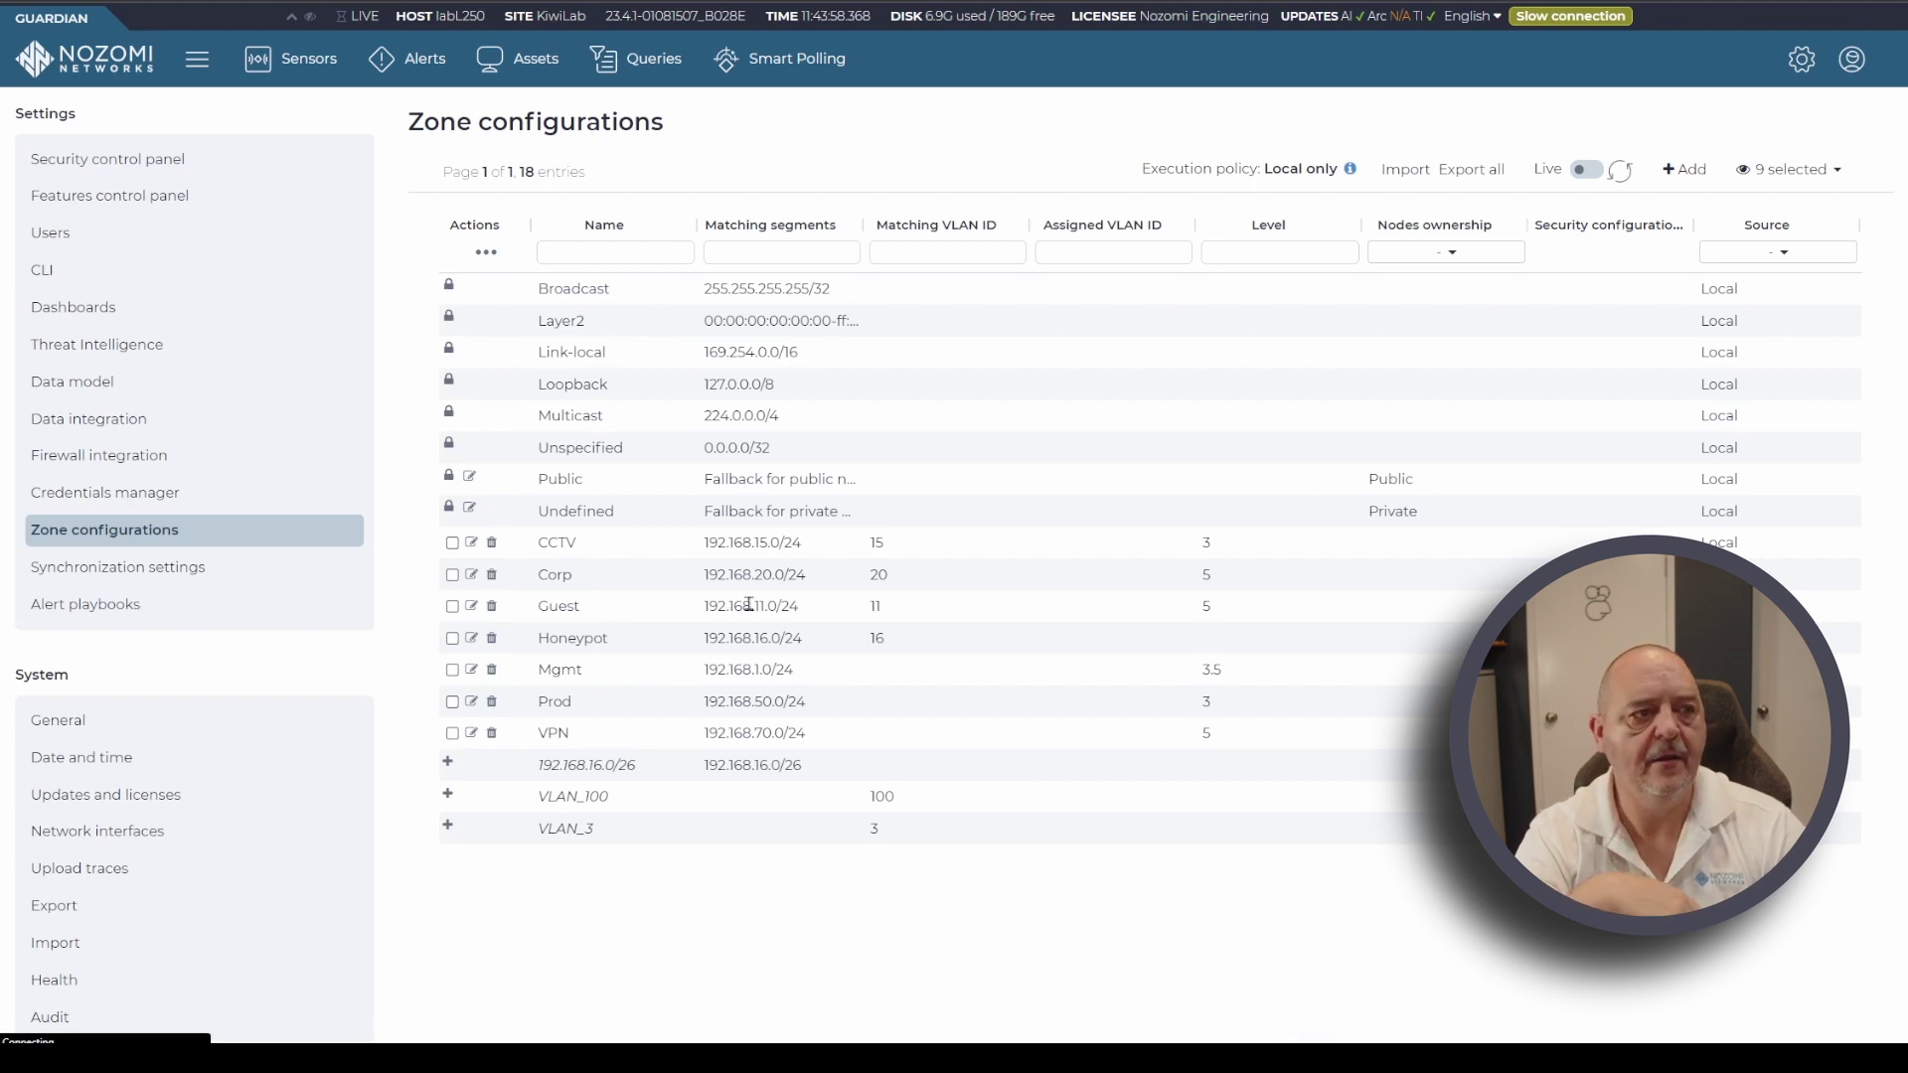